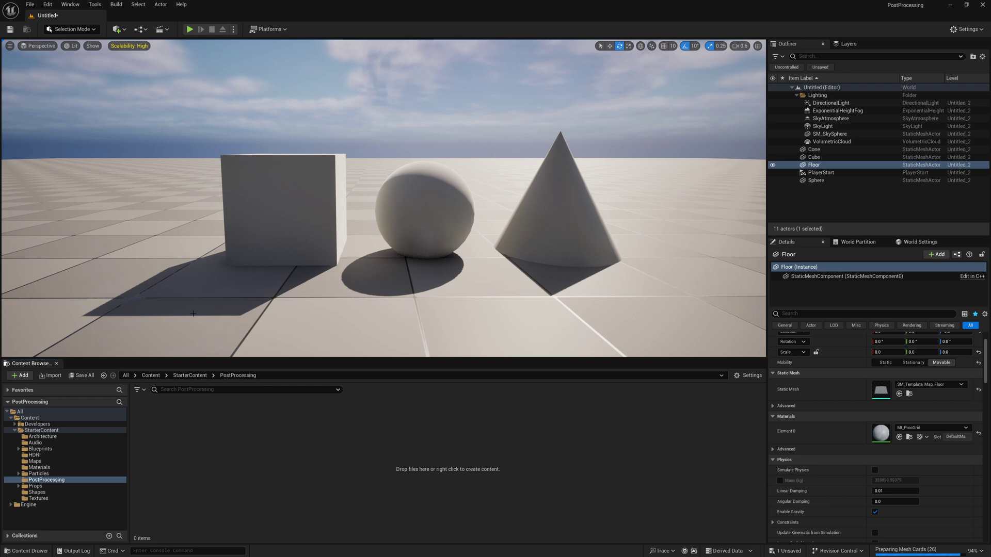
- Create a new Material in the PostProcessing folder named M_ShadowCatcher and open it in the Material Editor
right_click(182, 449)
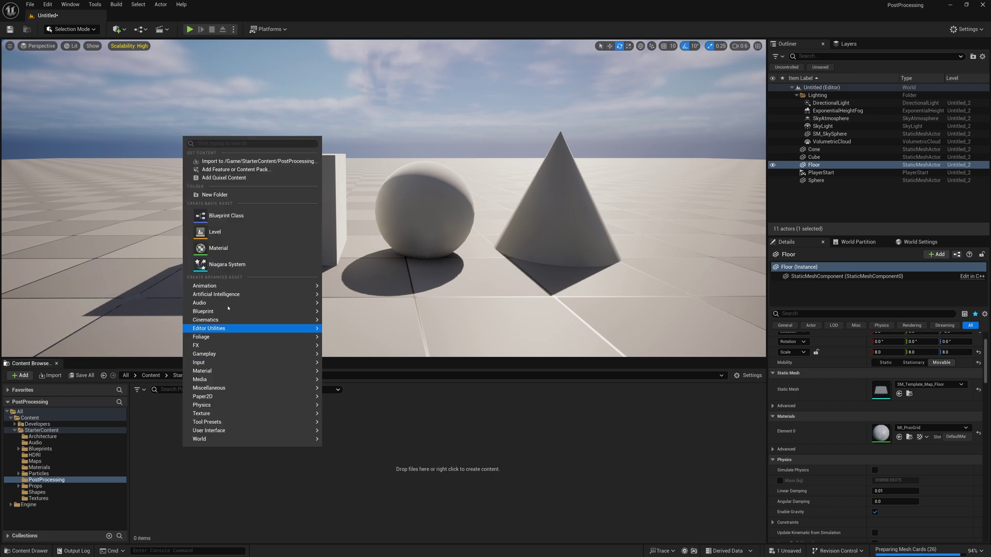
click(224, 252)
text(M_ShadowCatcher)
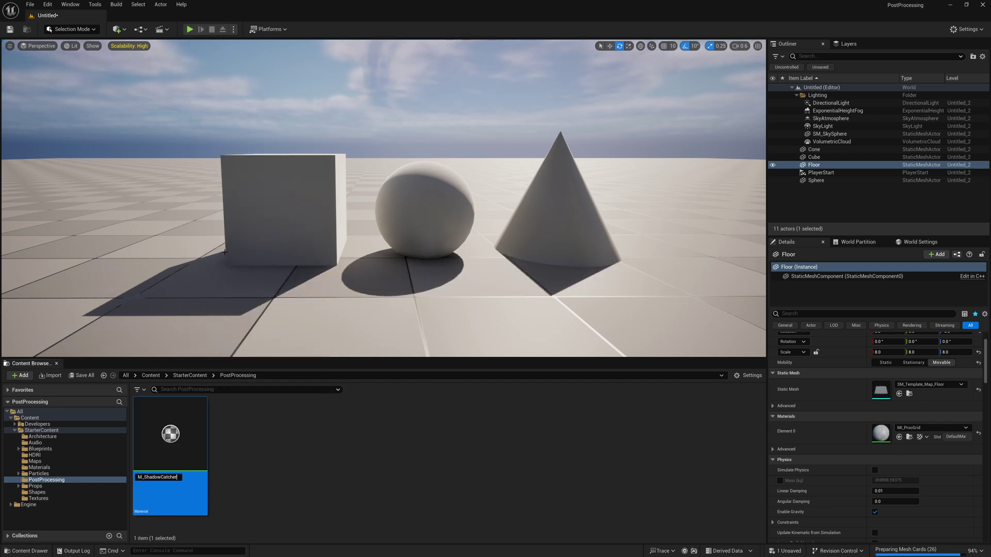
key(Return)
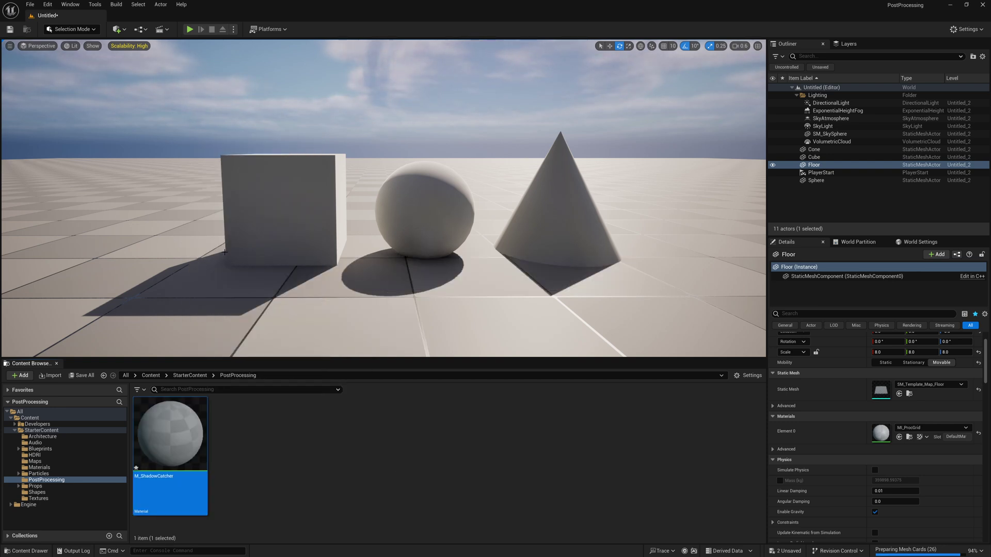
key(Return)
right_drag(438, 261, 608, 266)
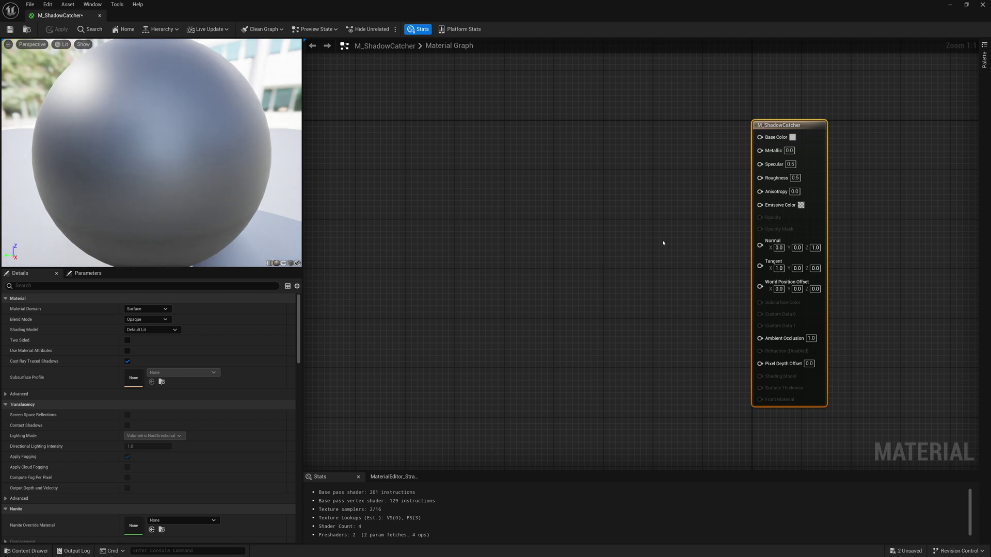
- Set the M_ShadowCatcher Material Domain to Post Process
mouse_move(805, 176)
mouse_down()
mouse_move(782, 162)
mouse_move(799, 164)
mouse_up()
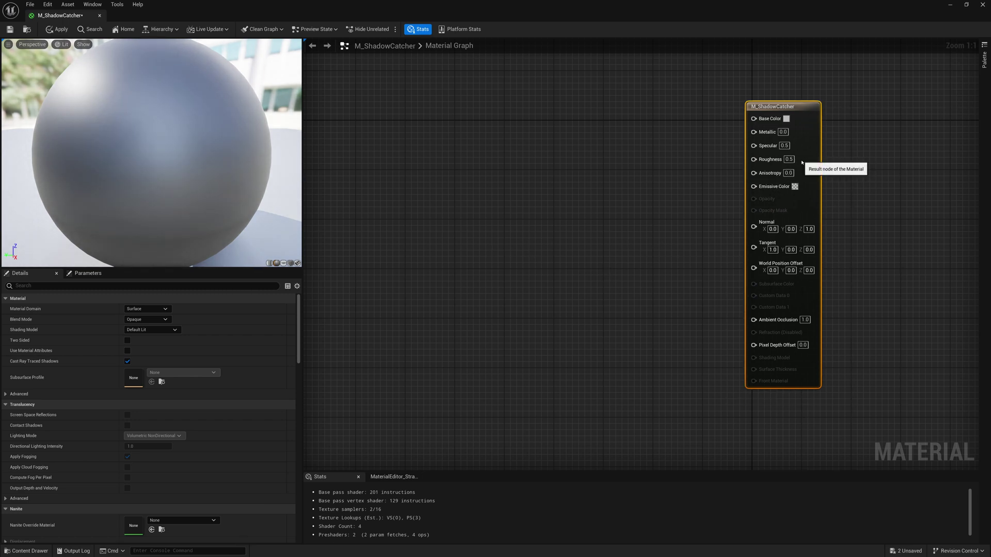
click(140, 310)
click(139, 346)
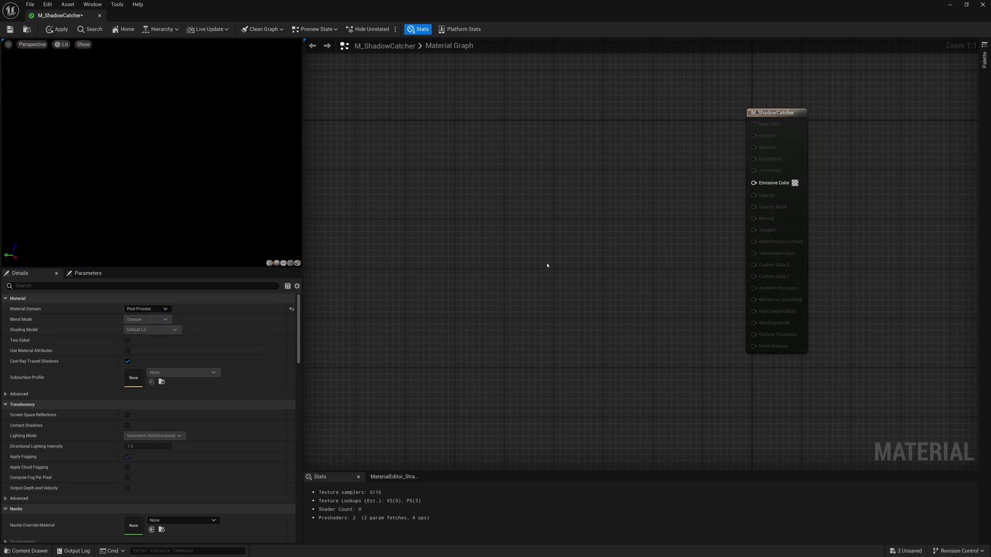
drag(789, 137, 801, 149)
- Add a SceneTexture node set to BaseColor (for lighting) and wire its Color into Emissive Color
right_click(423, 186)
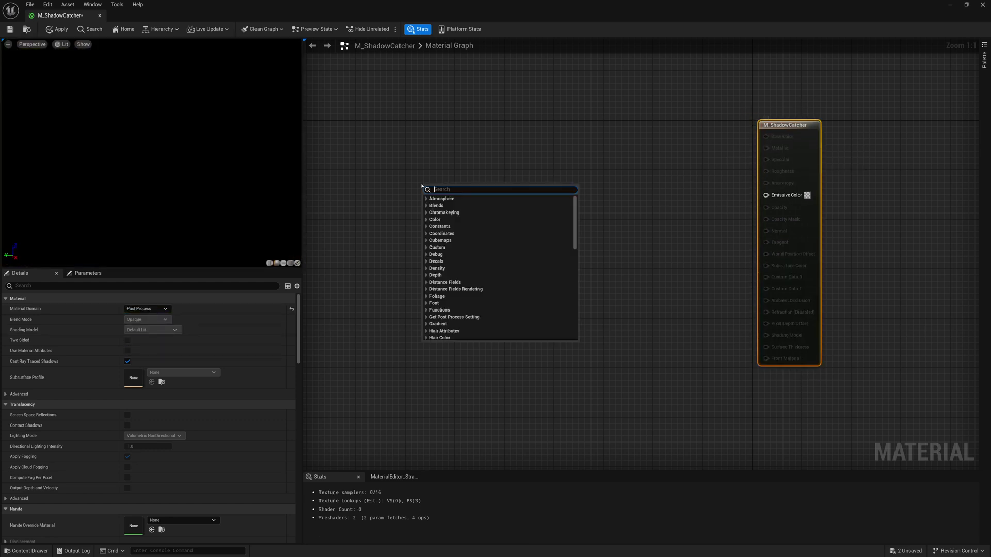
text(scenecolor)
key(Return)
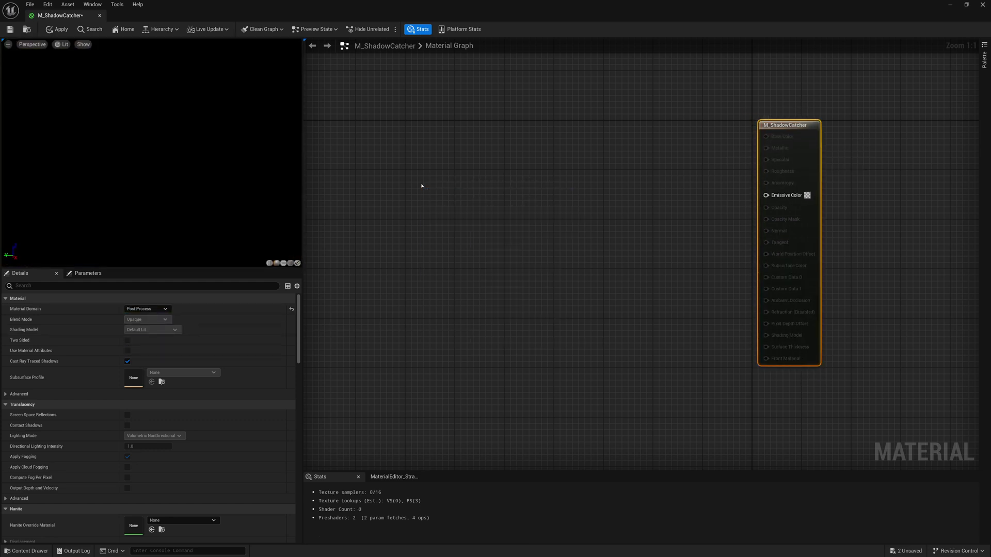
drag(422, 186, 424, 172)
click(150, 309)
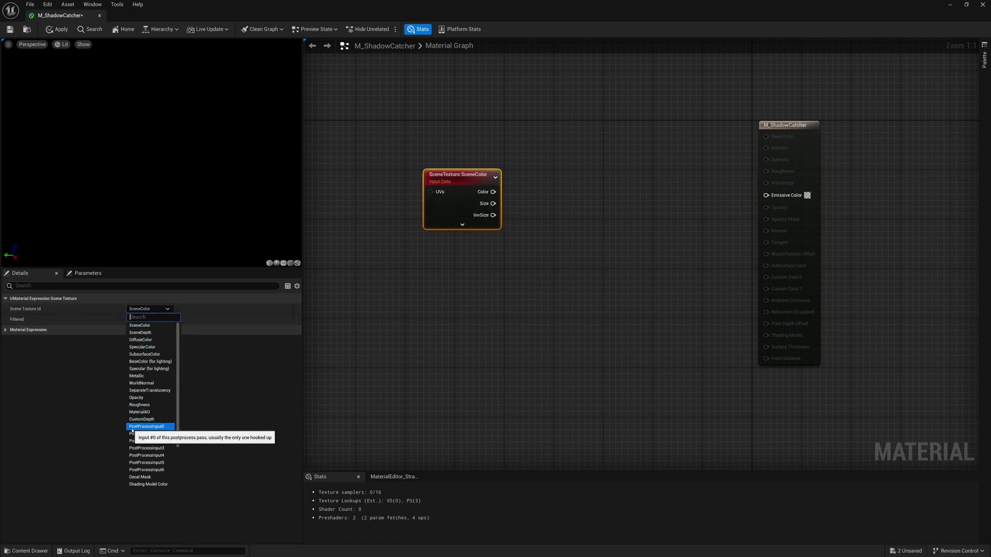
click(146, 427)
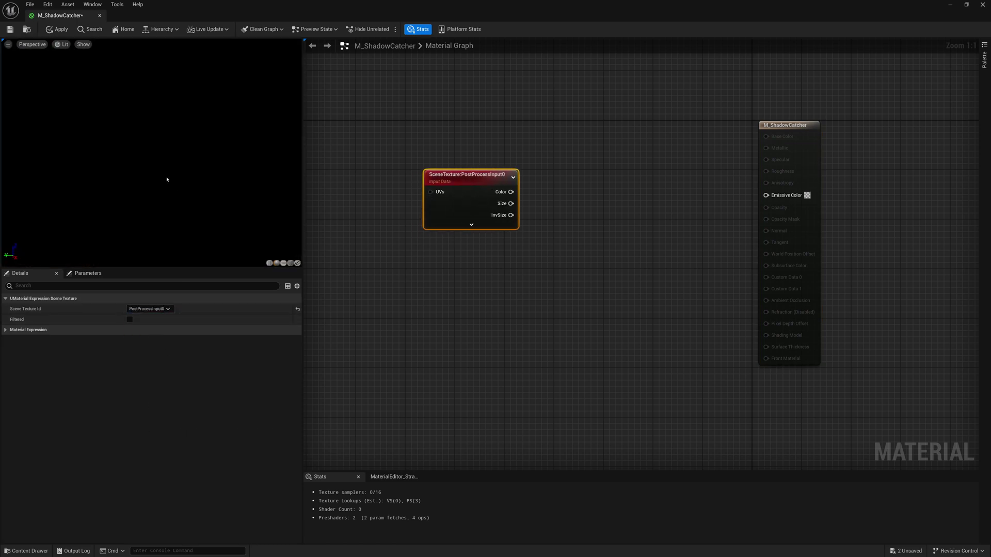
drag(511, 192, 768, 198)
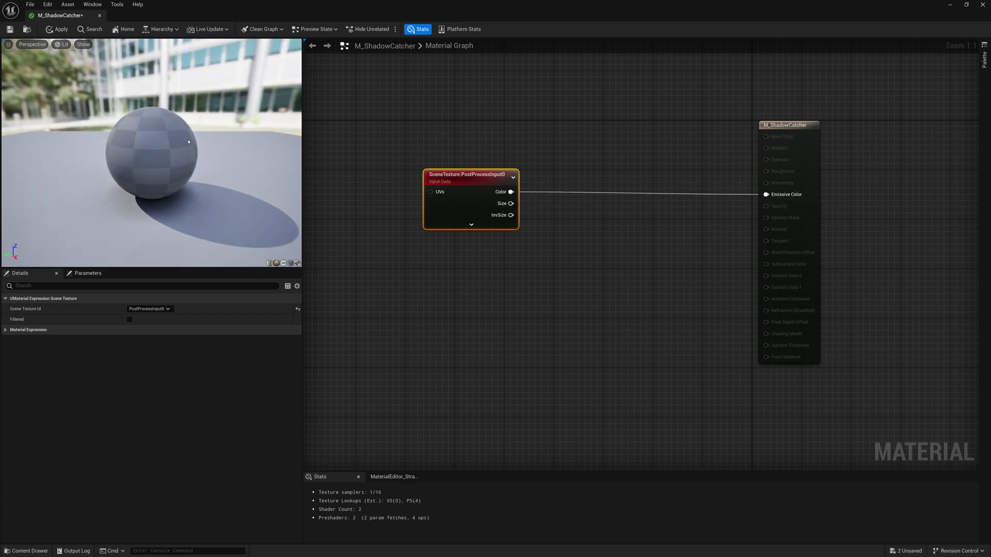
click(149, 308)
click(149, 361)
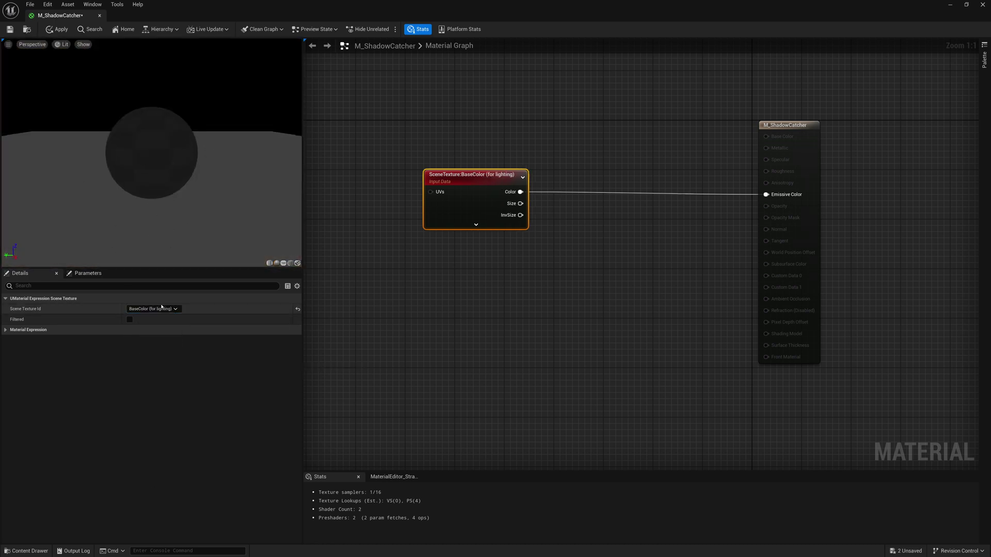
- Duplicate the SceneTexture node and set the copy to PostProcessInput0
drag(431, 173, 431, 154)
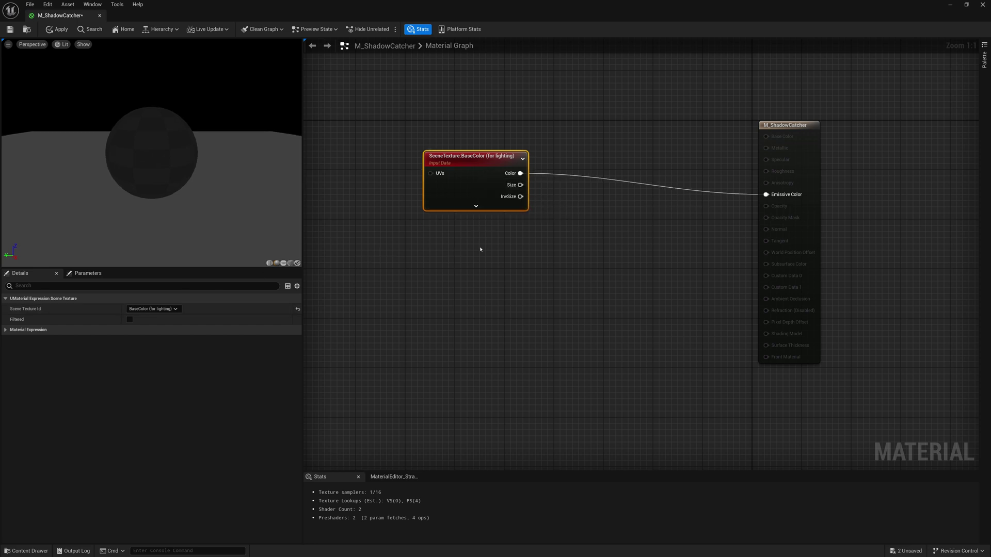
key(ctrl+w)
drag(495, 270, 432, 236)
click(160, 310)
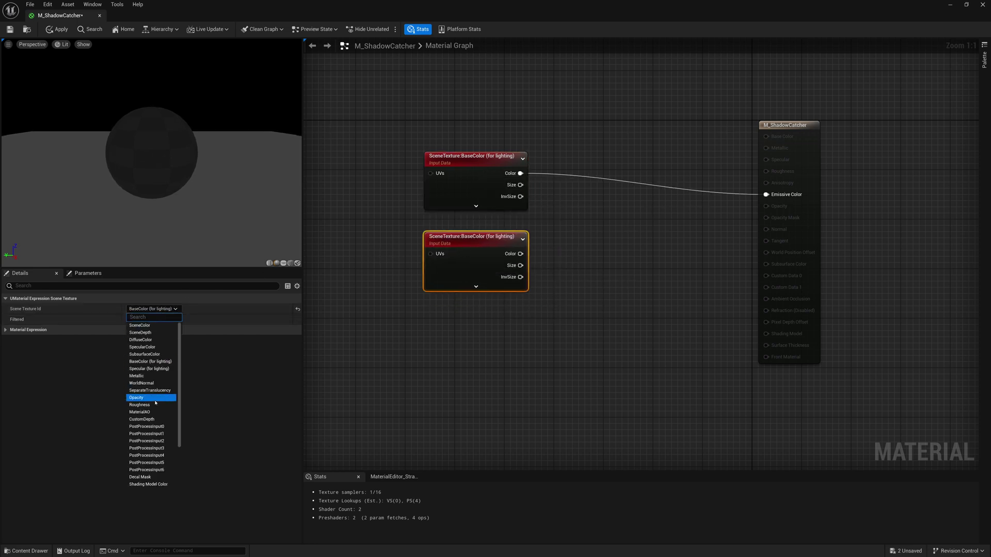
click(146, 427)
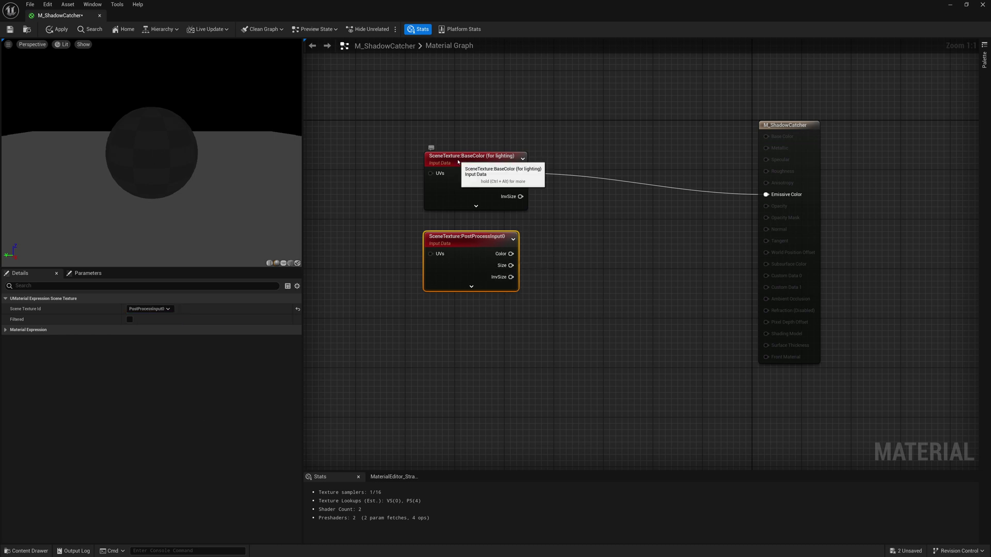
- Subtract PostProcessInput0 from BaseColor, pass it through Saturate, and feed Emissive Color
click(493, 161)
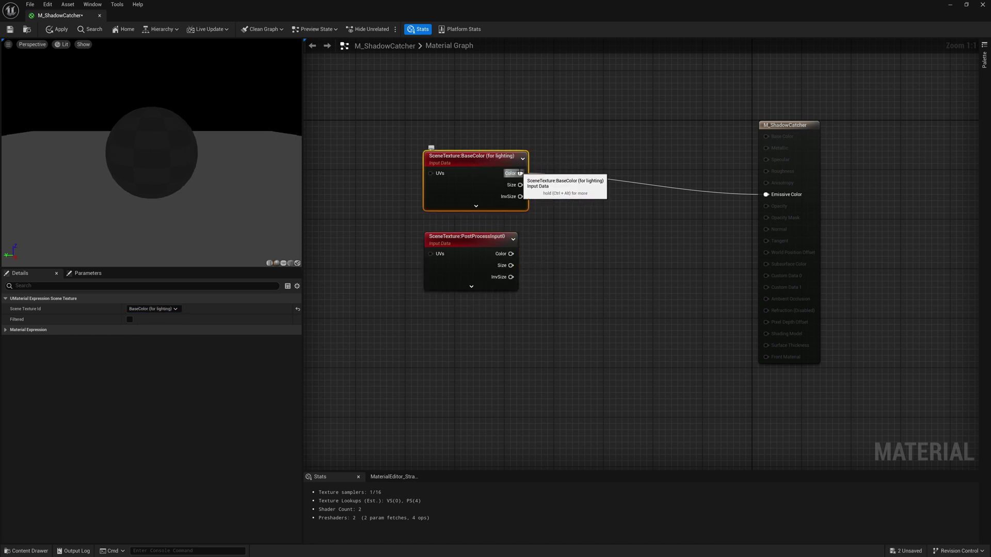
drag(520, 173, 553, 208)
text(su)
key(Return)
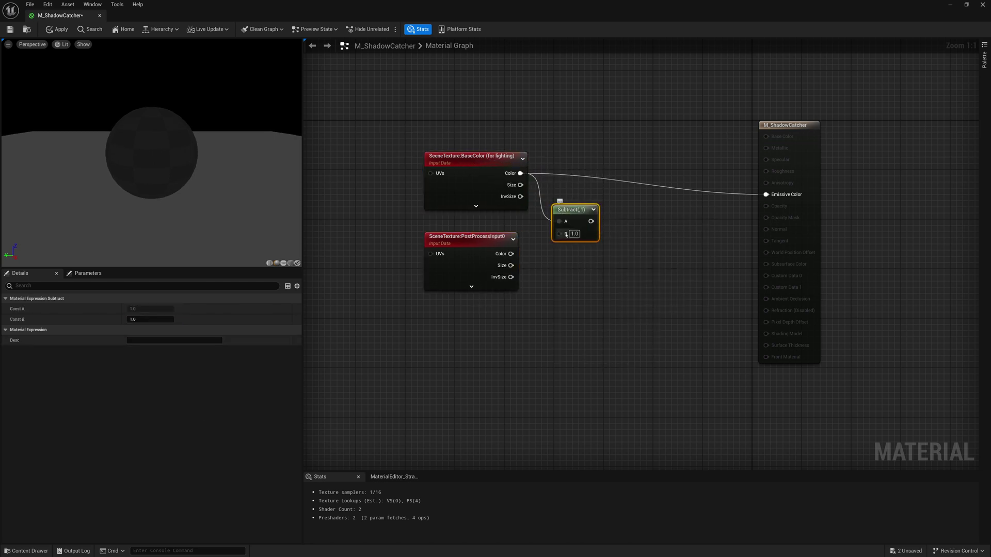
drag(511, 254, 766, 195)
text(sat)
key(Return)
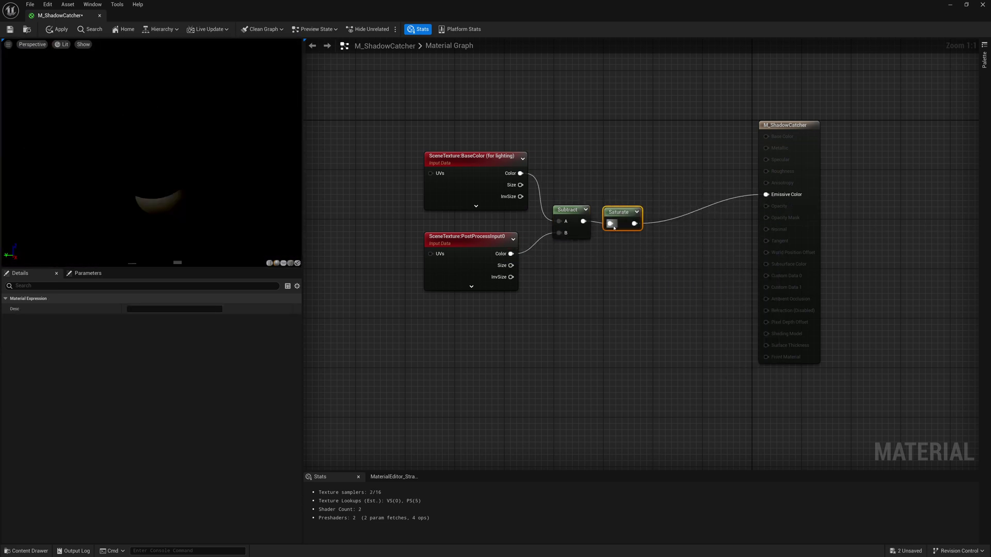
drag(619, 212, 632, 212)
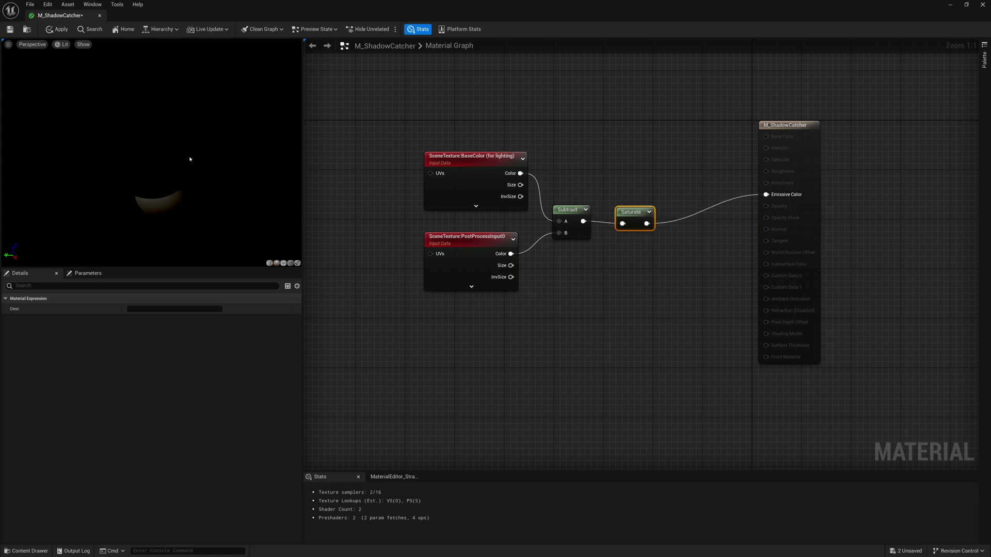
drag(183, 206, 101, 216)
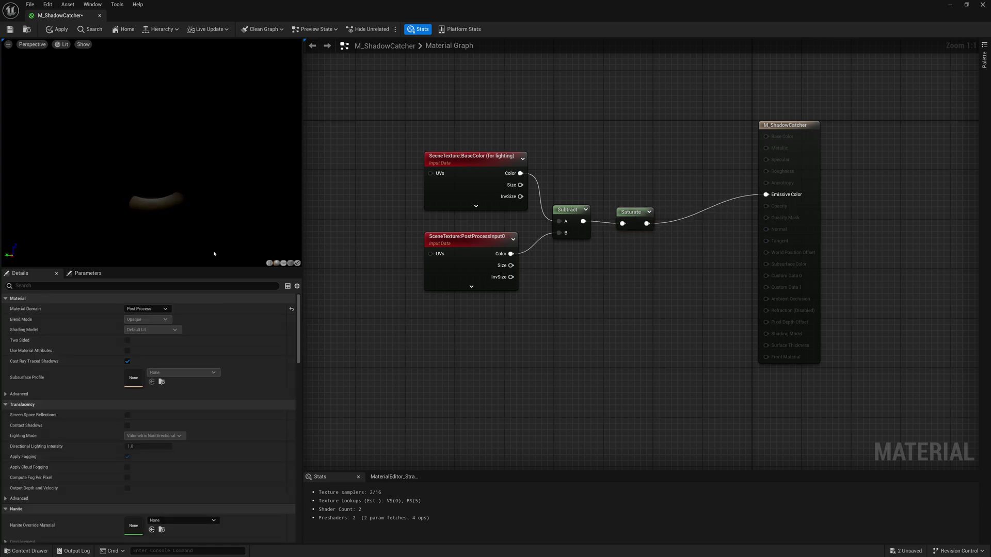
- Choose Replacing the Tonemapper as the material's Blendable Location, then save M_ShadowCatcher
click(792, 126)
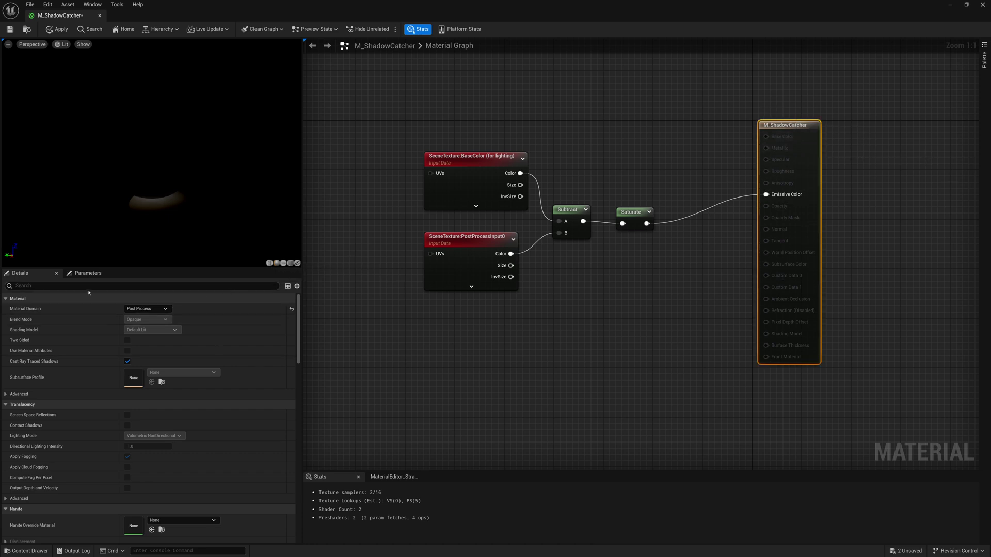
drag(298, 313, 297, 389)
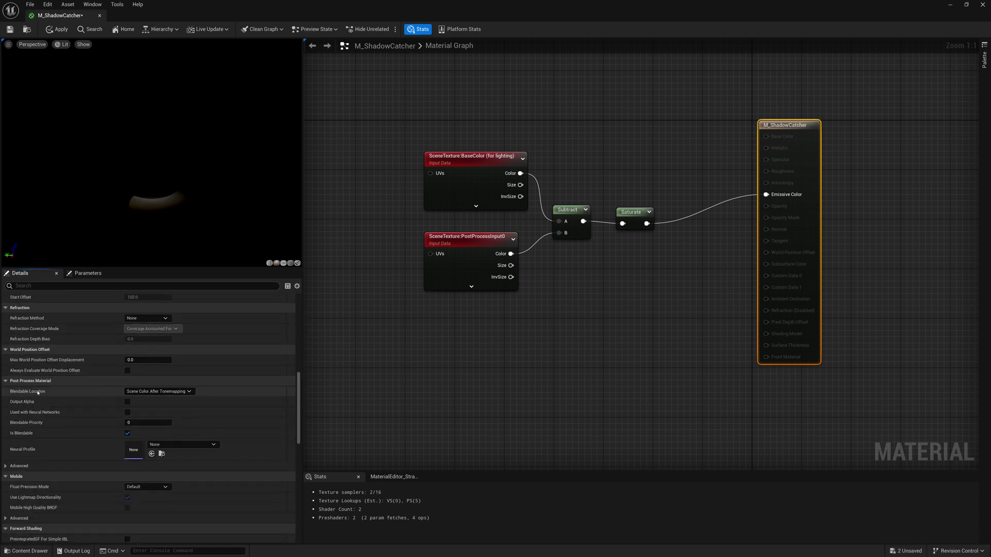
click(155, 392)
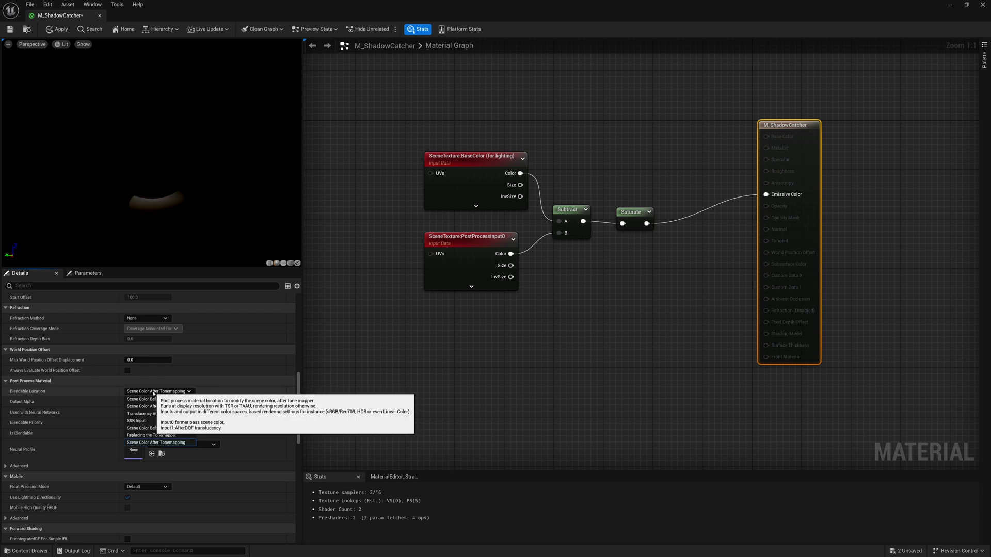
click(133, 435)
mouse_move(169, 394)
mouse_move(171, 206)
mouse_down()
mouse_move(183, 188)
mouse_move(158, 194)
mouse_up()
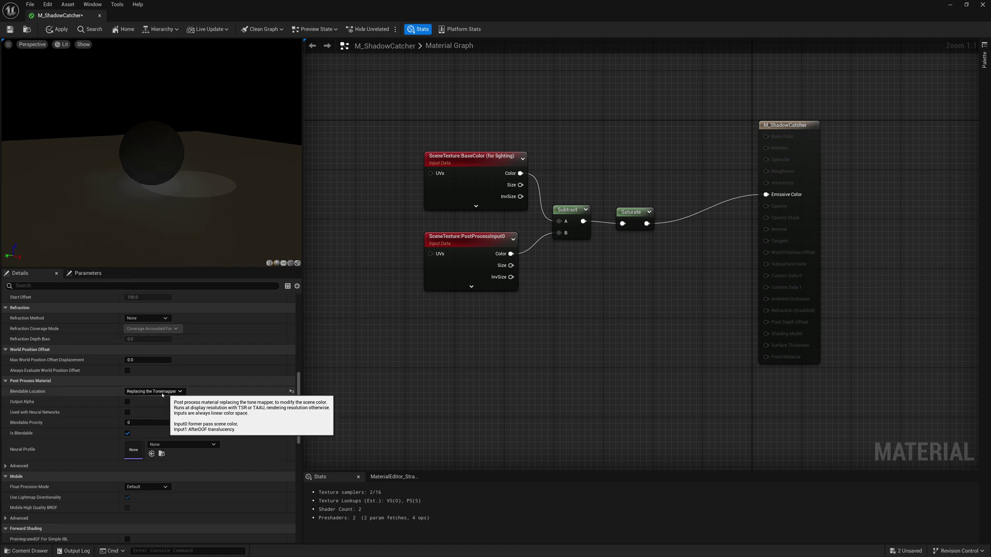
click(9, 29)
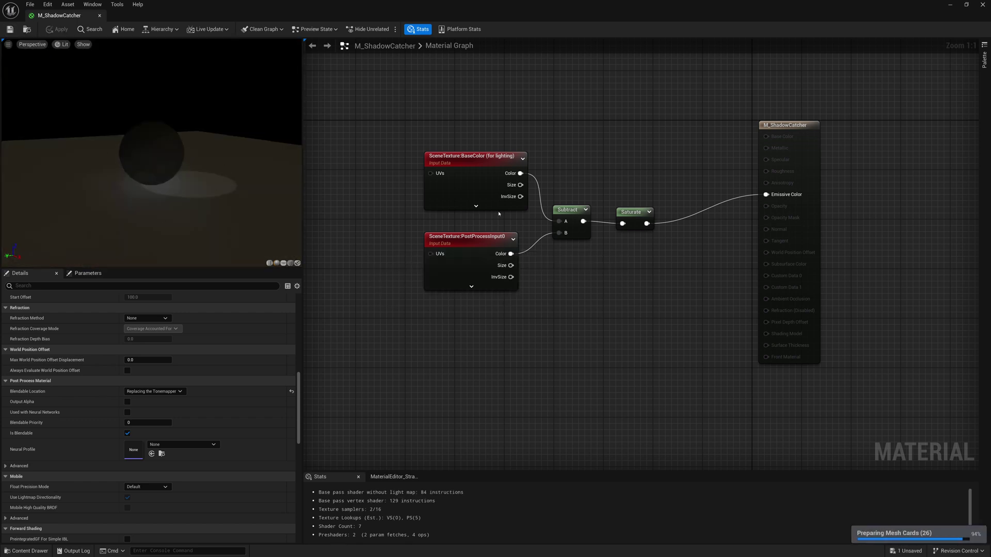
- Insert a Multiply node between Subtract and Saturate, trying B values 1.3 then 3
drag(635, 212, 666, 207)
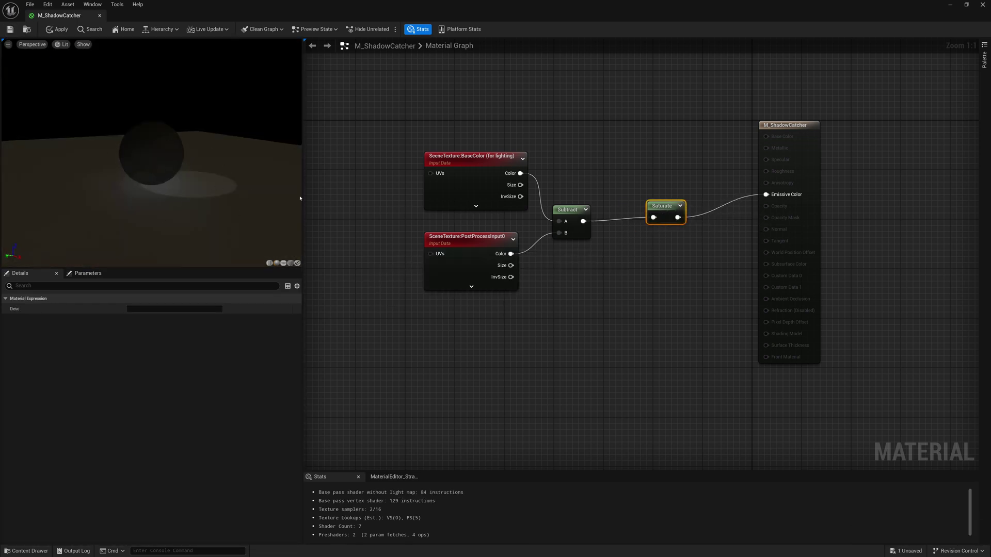
drag(583, 221, 608, 253)
text(multiply)
key(Return)
click(629, 280)
text(1.3)
click(640, 294)
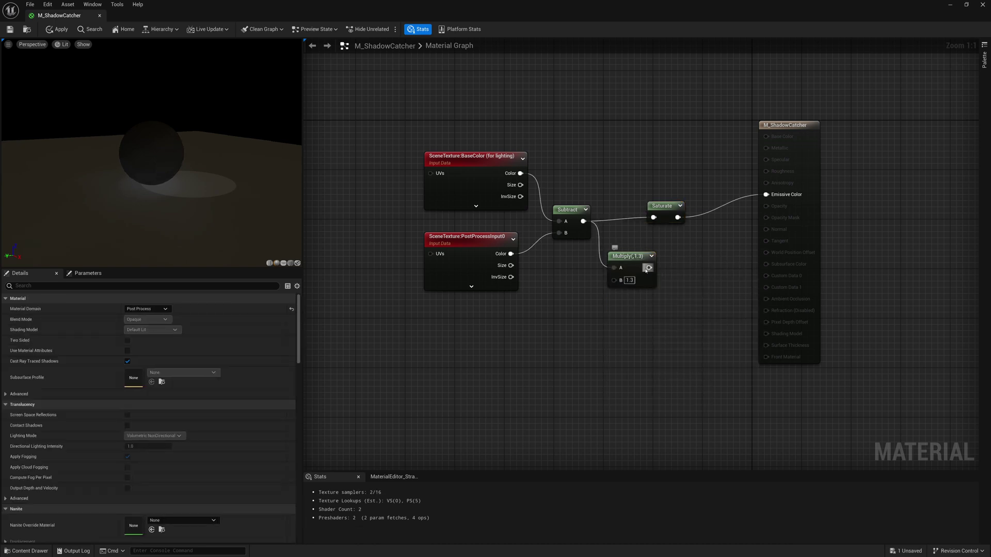
click(629, 280)
text(3)
key(Return)
drag(644, 268, 654, 218)
- Delete the Multiply node, reconnect Subtract directly to Saturate, and save the material
click(626, 256)
key(Delete)
drag(584, 221, 647, 213)
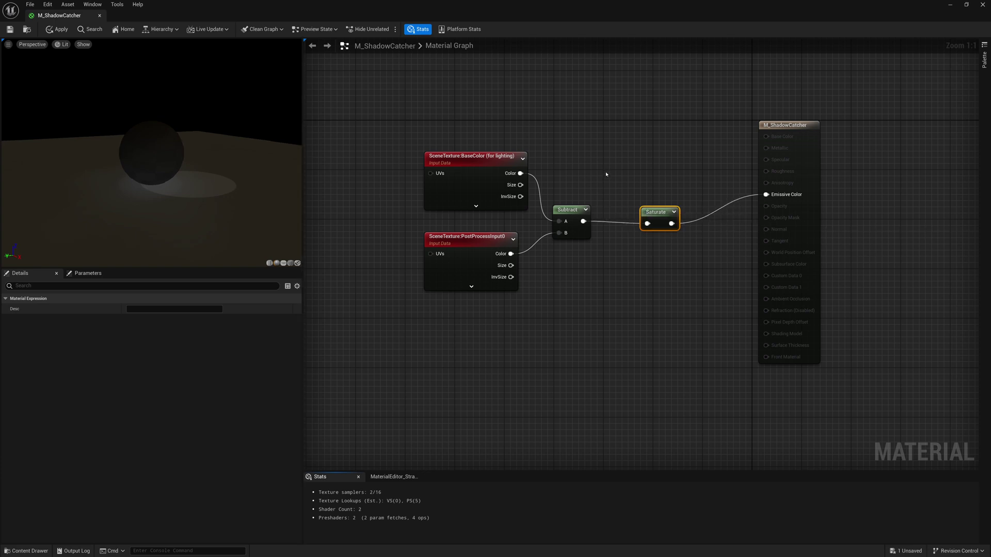
click(9, 29)
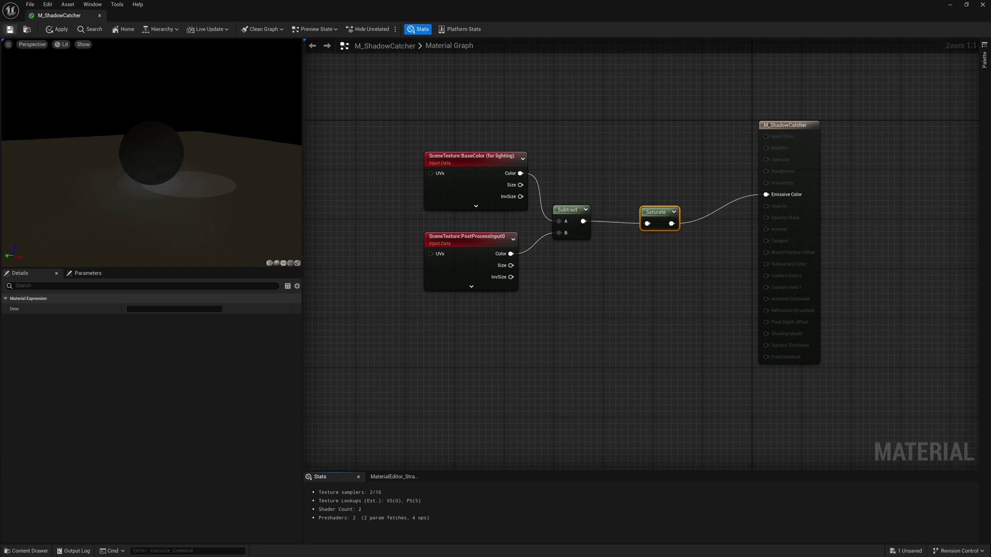
- Back in the level, place a Post Process Volume from Quick Add's Post Process search
click(100, 15)
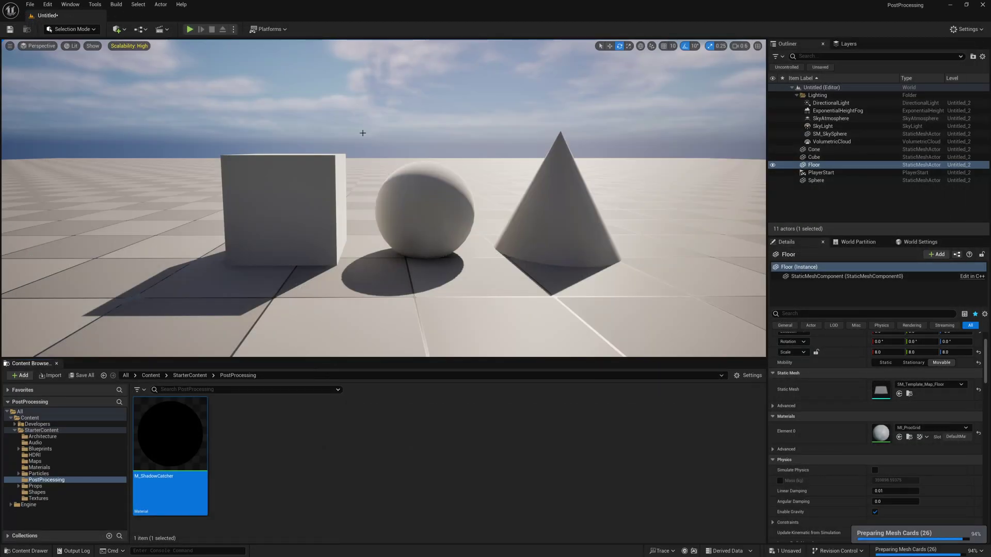
click(118, 29)
mouse_move(132, 153)
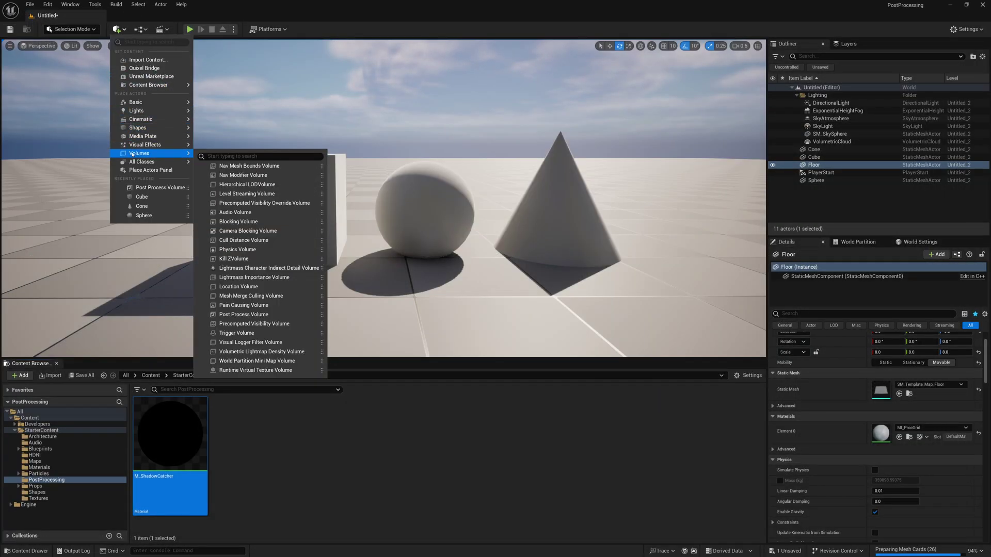
text(Post Process)
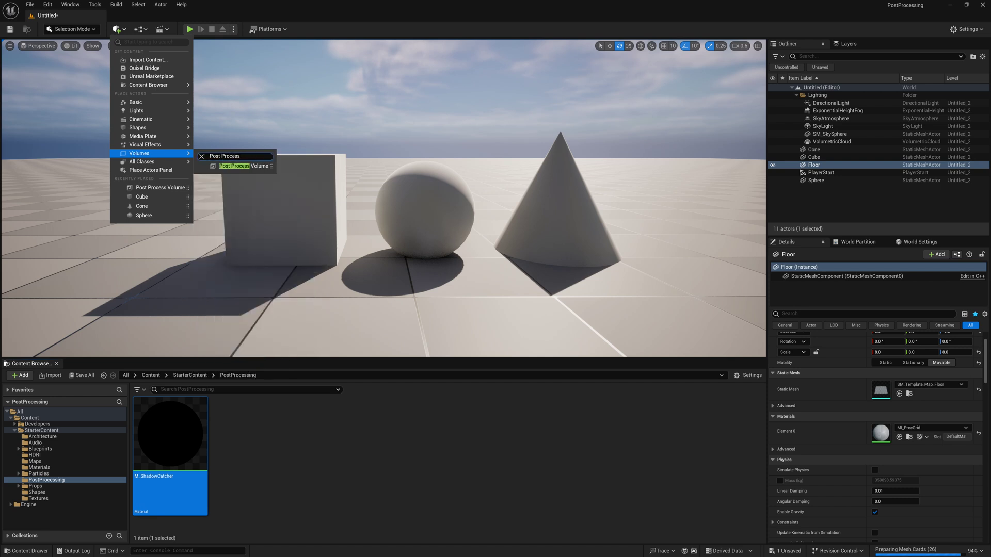
click(240, 166)
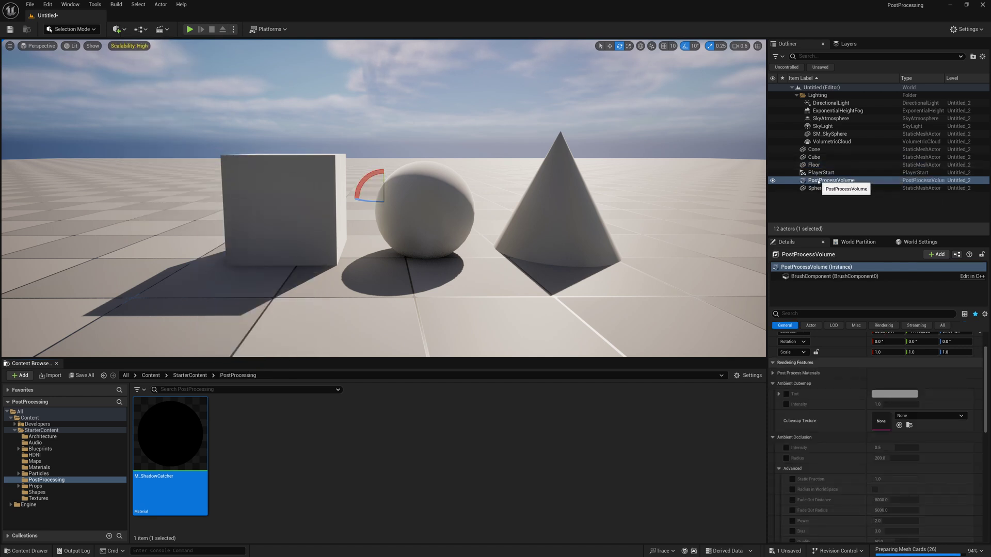
- Enable Infinite Extent (Unbound) on the Post Process Volume
click(867, 313)
text(undbound)
key(ctrl+a)
text(unbound)
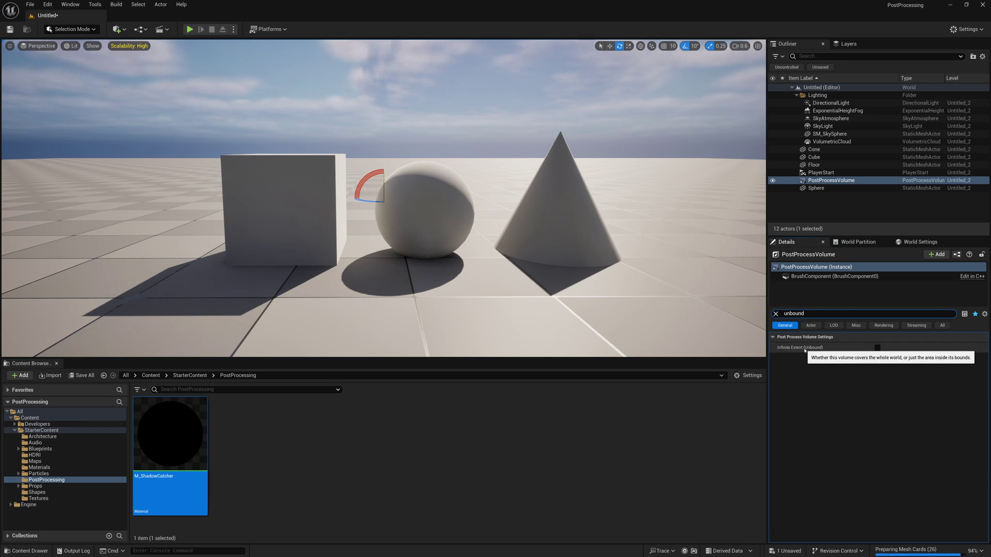
click(877, 348)
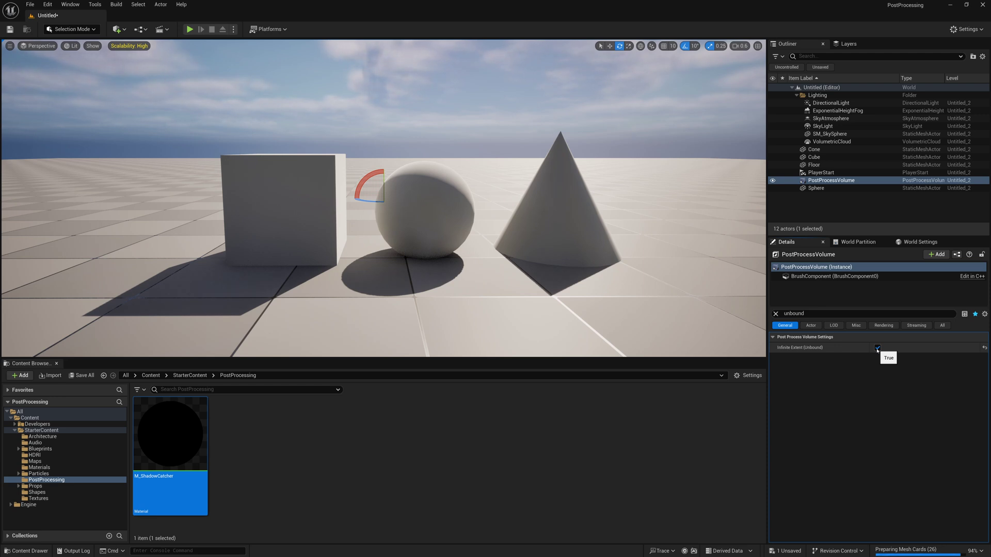
- Add a Post Process Materials element as Asset Reference and assign M_ShadowCatcher to it
click(776, 314)
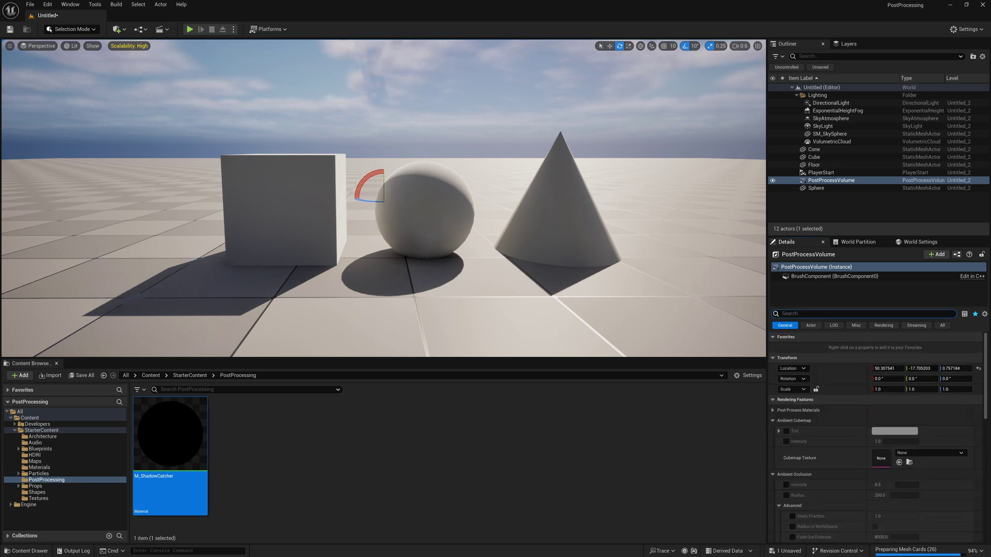
text(material)
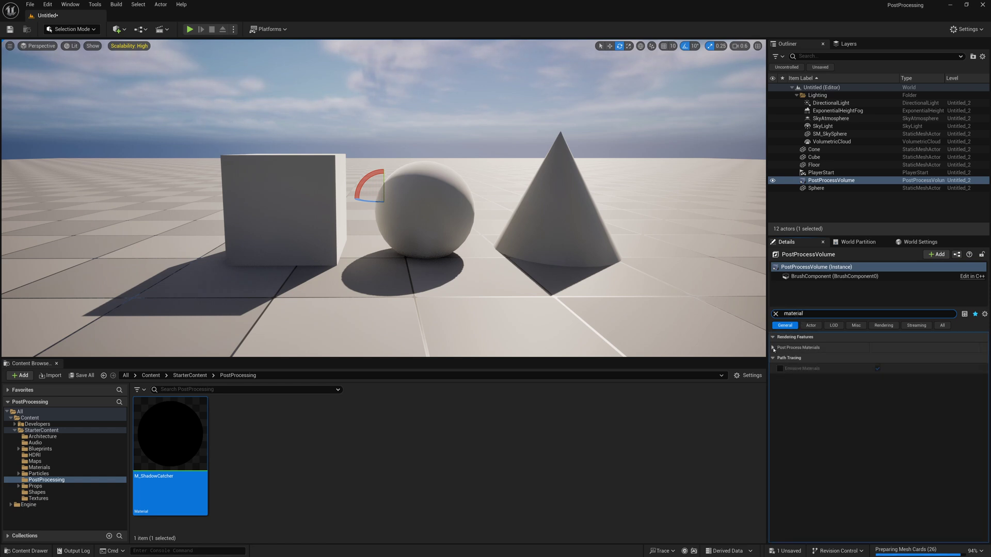
click(773, 347)
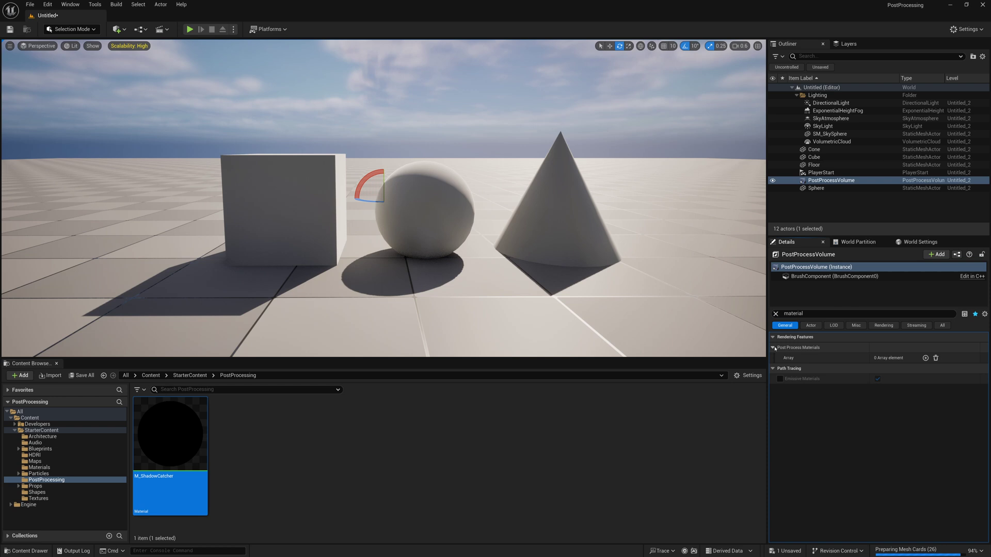
click(925, 358)
click(888, 368)
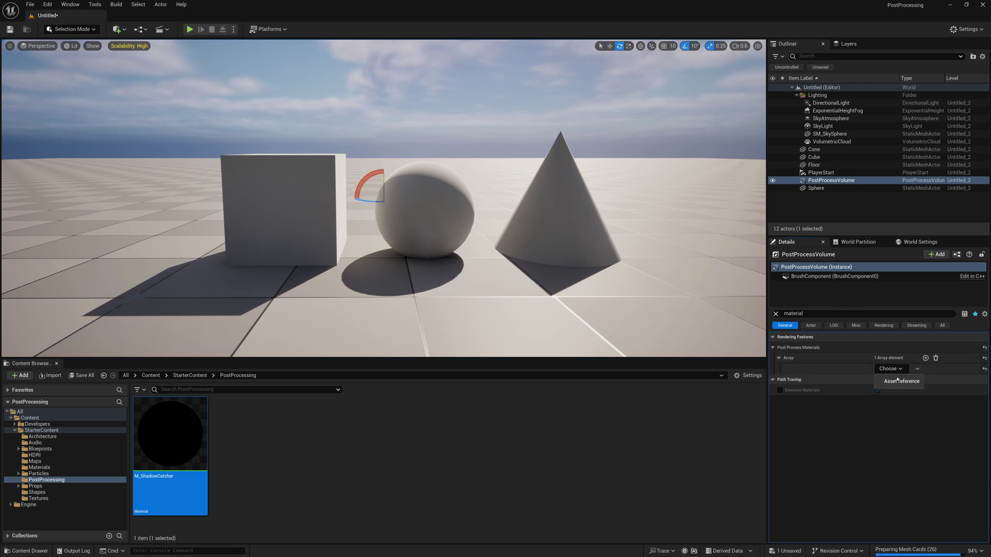
click(896, 381)
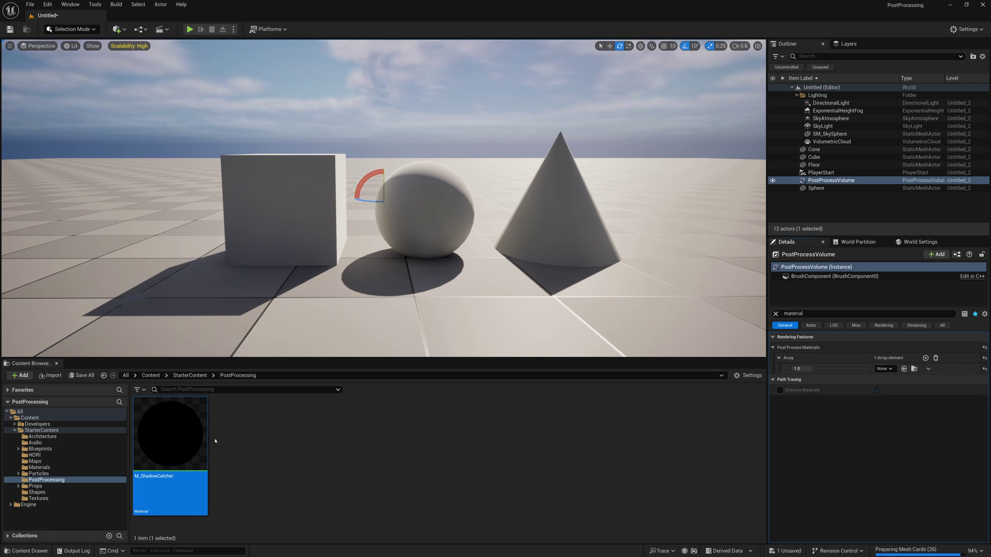
drag(204, 440, 882, 369)
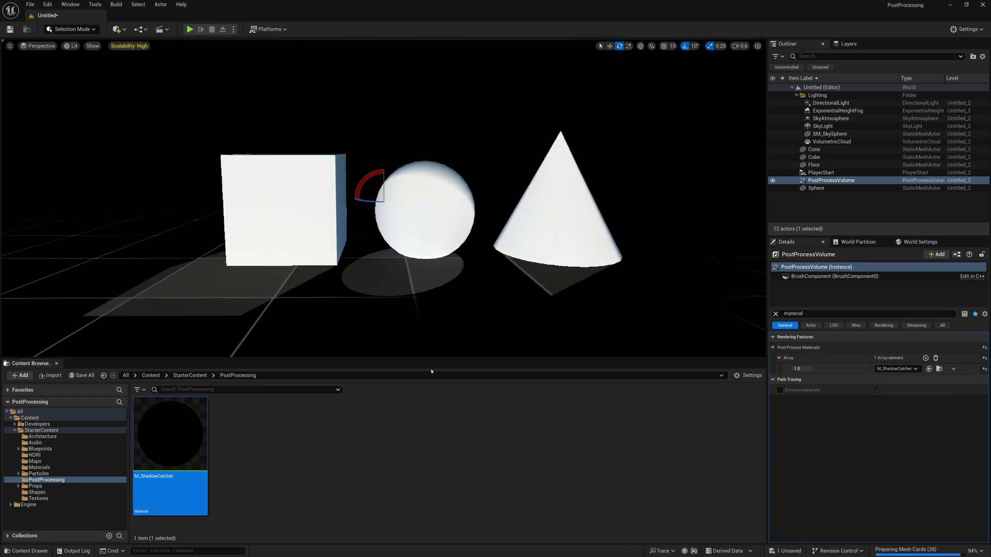
click(278, 274)
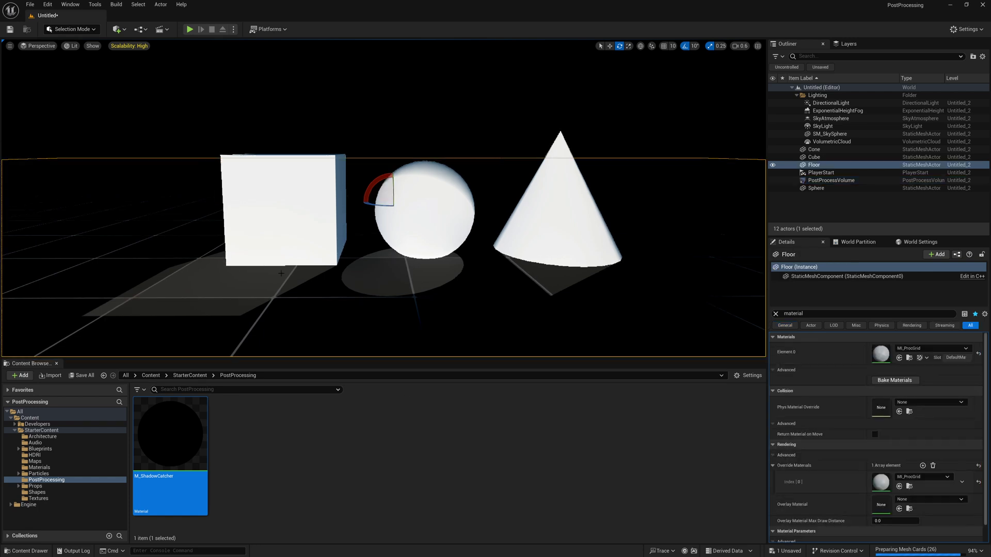
click(248, 118)
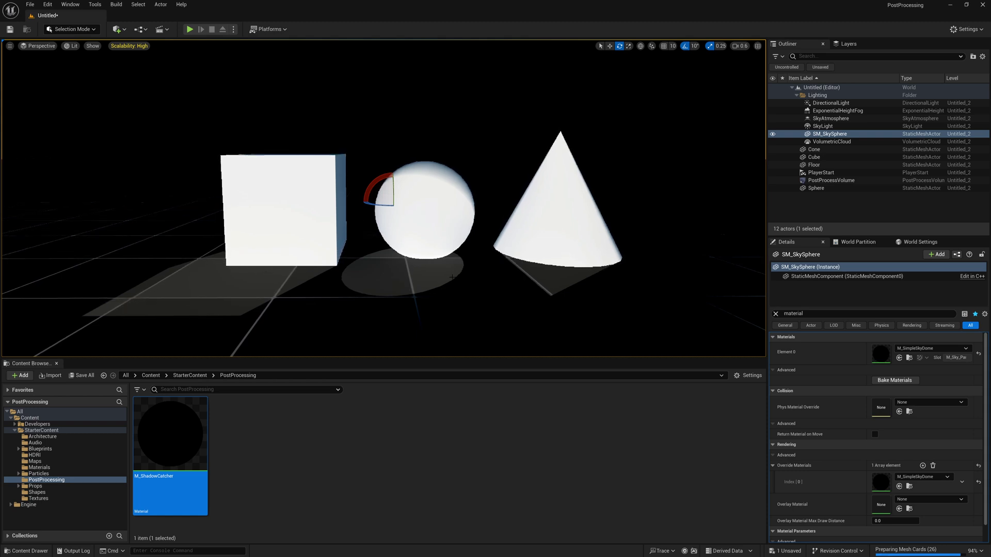
- Create a new Material named M_PlainDefault in PostProcessing and open it
right_click(263, 419)
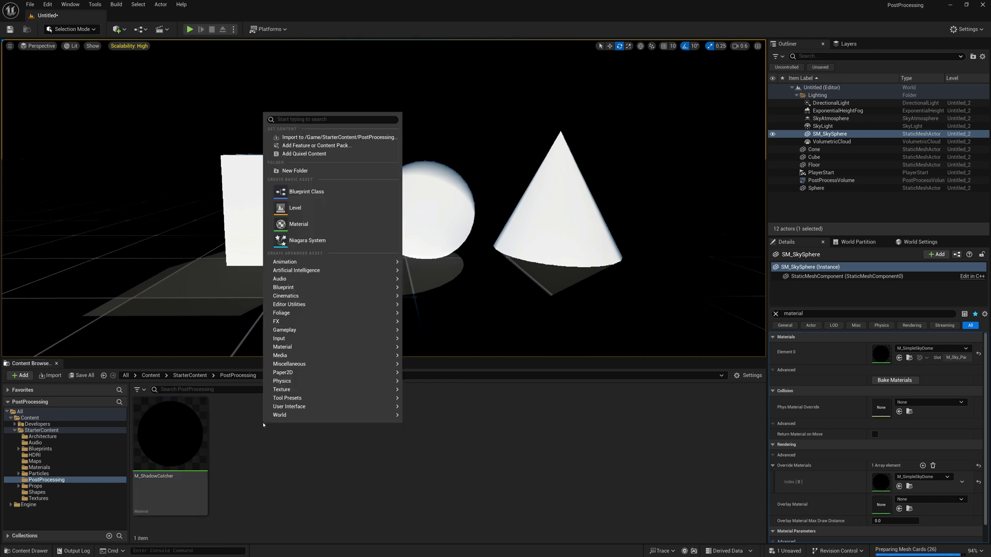
click(292, 225)
text(M_)
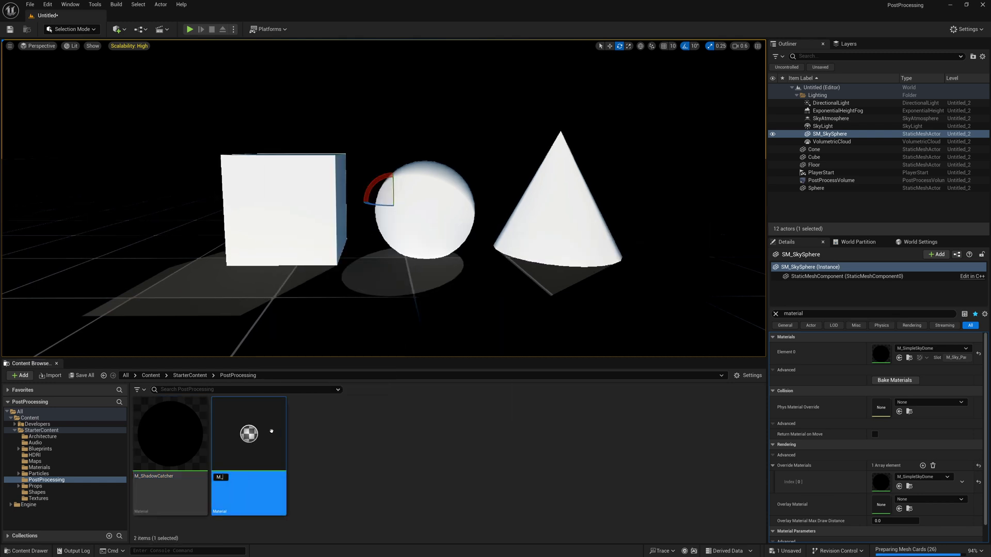
text(PlainDefault)
key(Return)
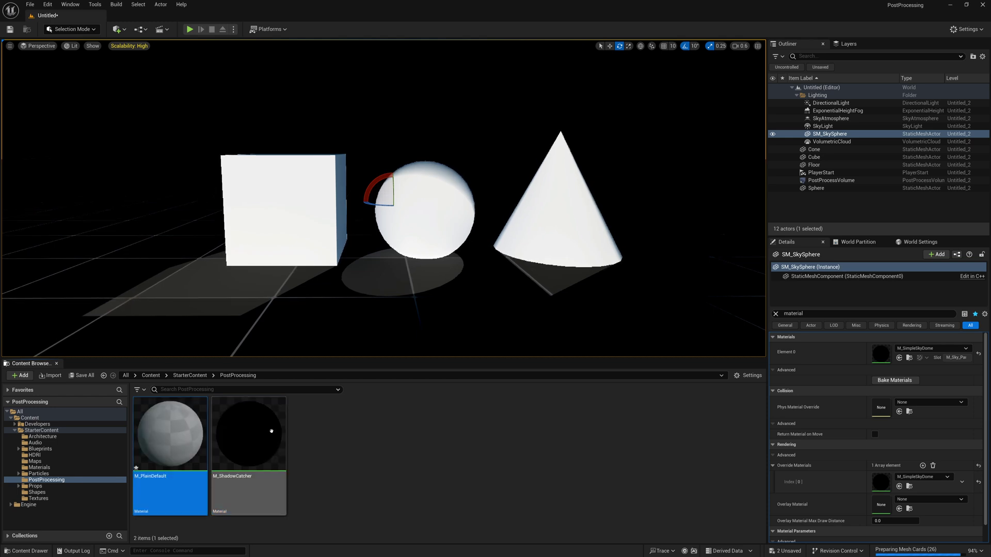
double_click(202, 428)
- Feed Base Color with a white Constant3Vector (1,1,1) and save M_PlainDefault
drag(642, 128, 497, 139)
text(con)
click(530, 172)
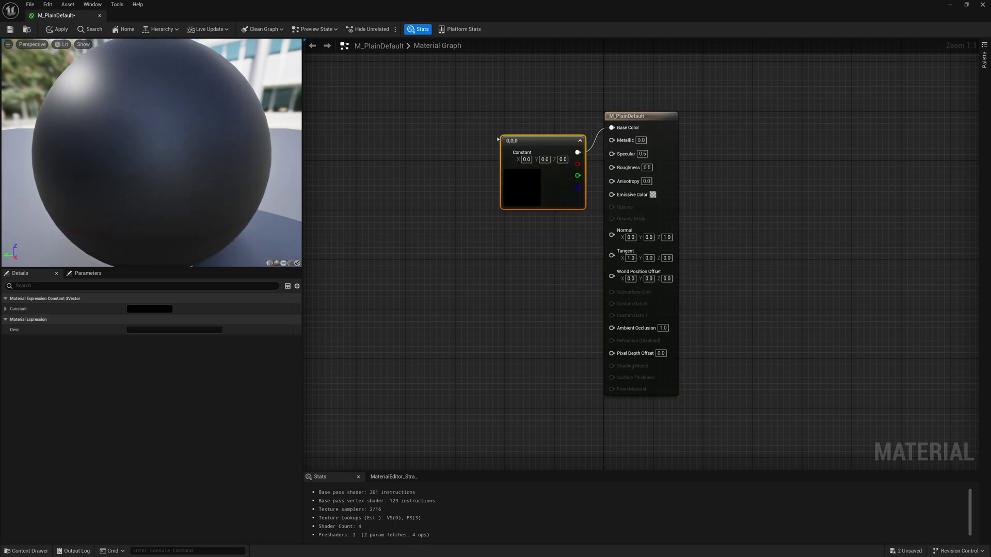
click(524, 159)
text(1)
key(Tab)
text(1)
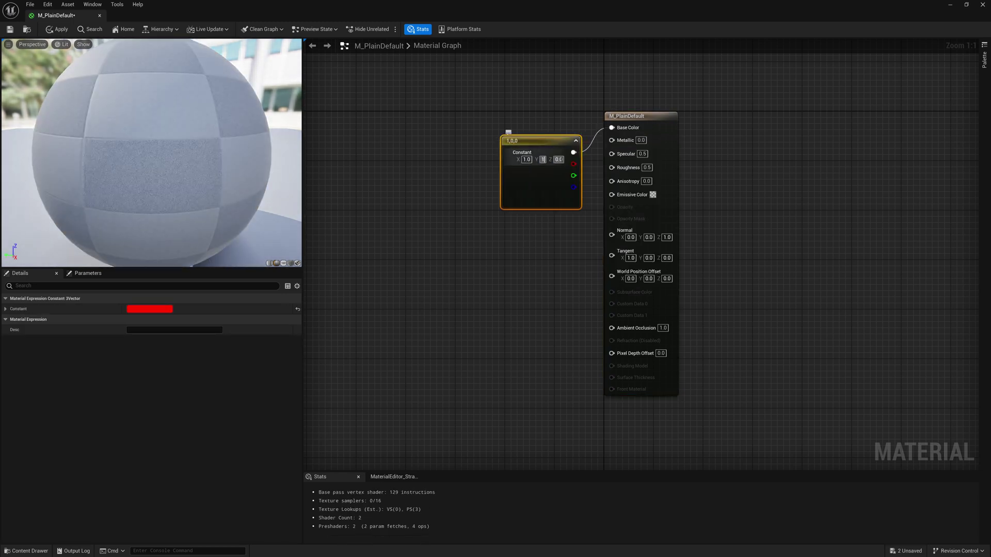
key(Tab)
text(1)
click(547, 235)
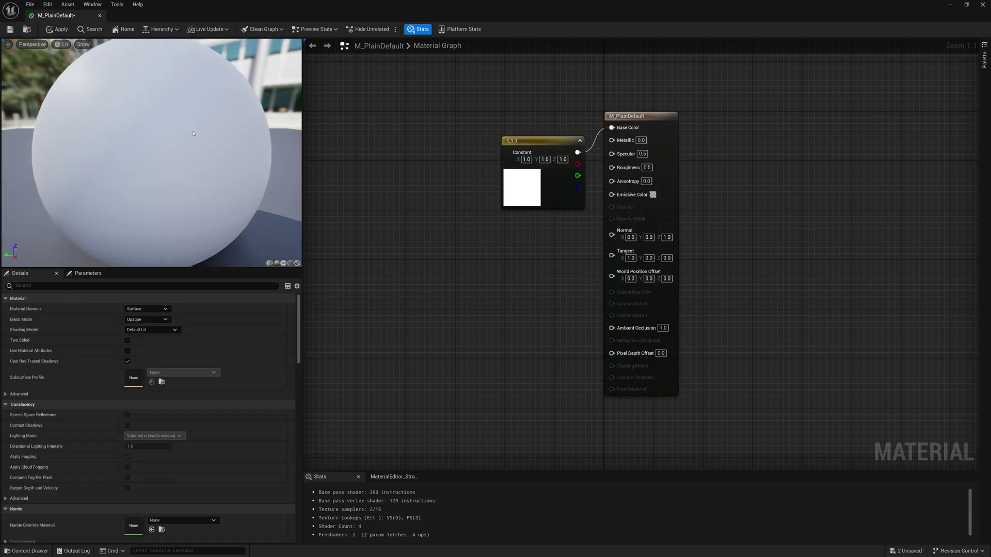
click(10, 29)
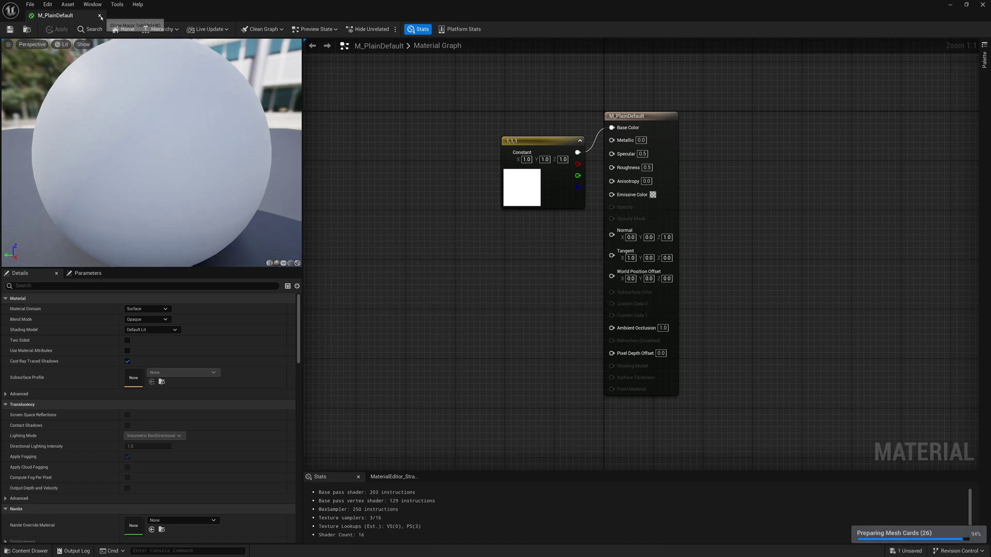
click(100, 16)
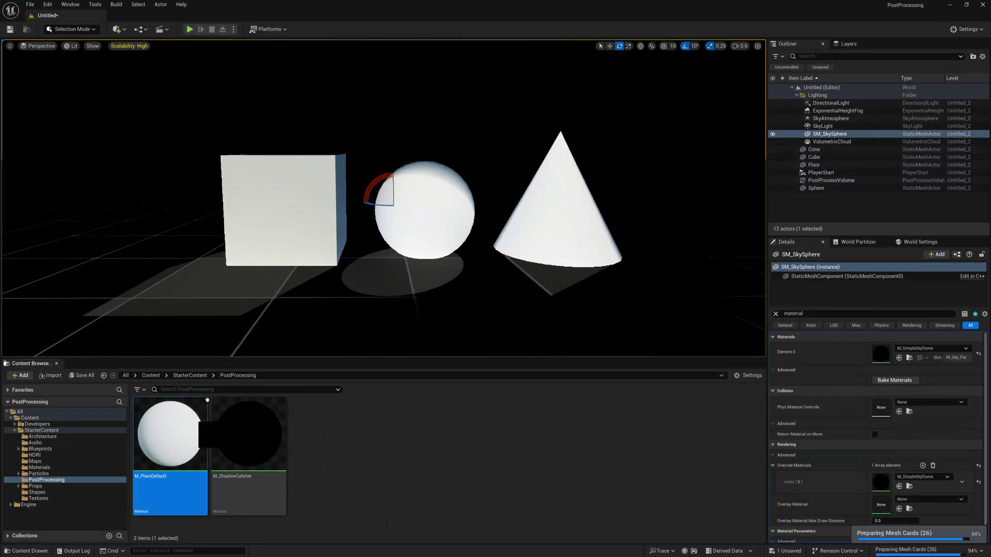
- Drop M_PlainDefault onto the floor so it uses the plain white material
mouse_move(191, 439)
mouse_down()
mouse_move(423, 222)
mouse_move(475, 289)
mouse_move(270, 404)
mouse_up()
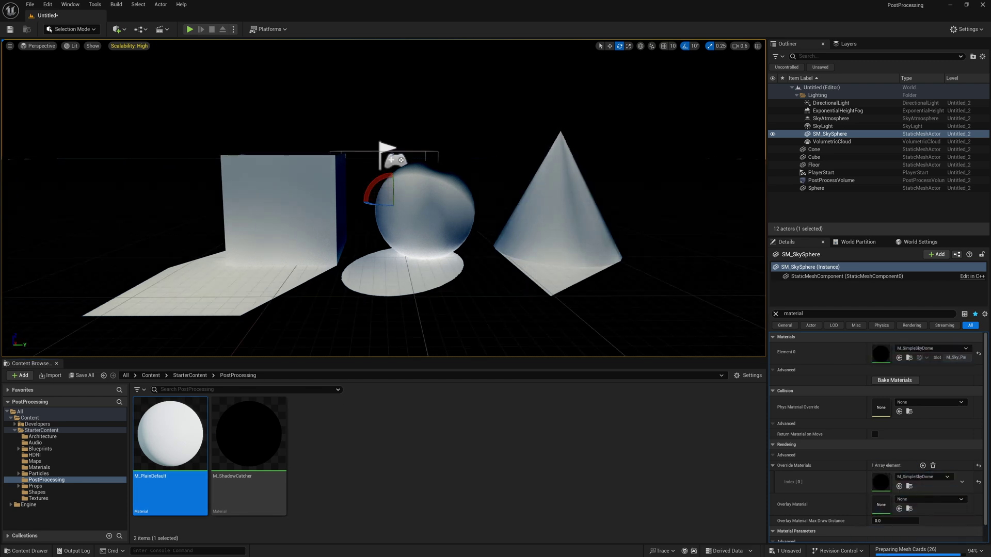
key(g)
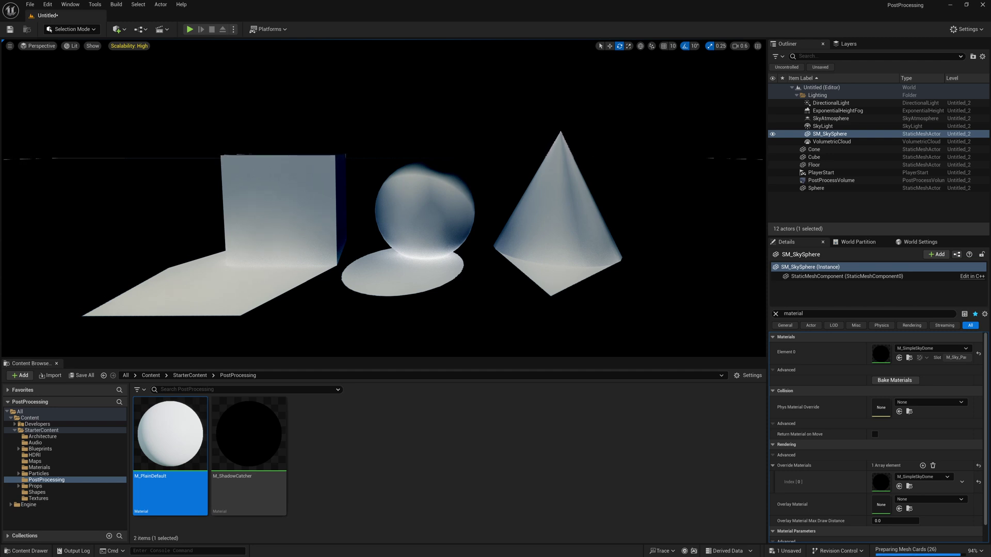
click(406, 221)
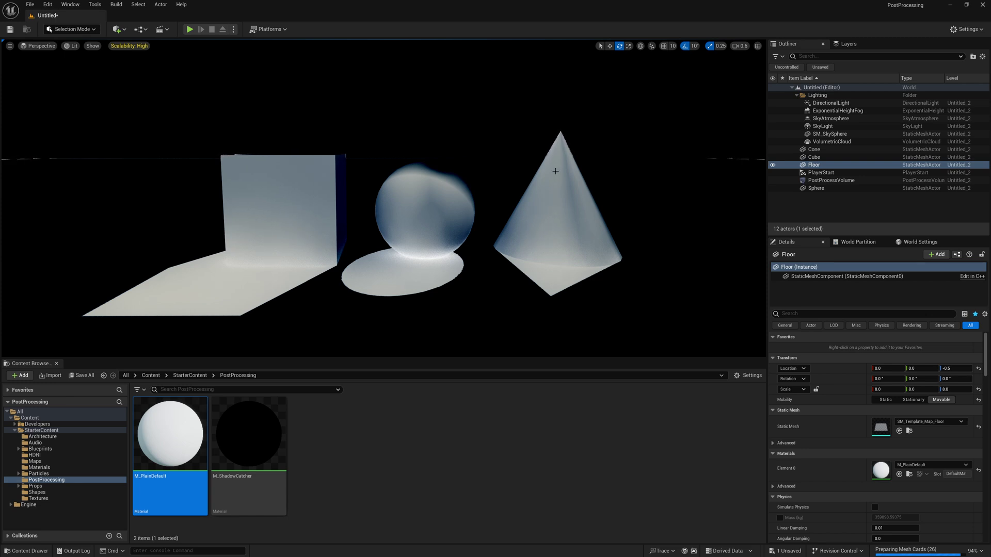
- On the Cone, uncheck Visible and enable Hidden Shadow so only its shadow remains
click(557, 204)
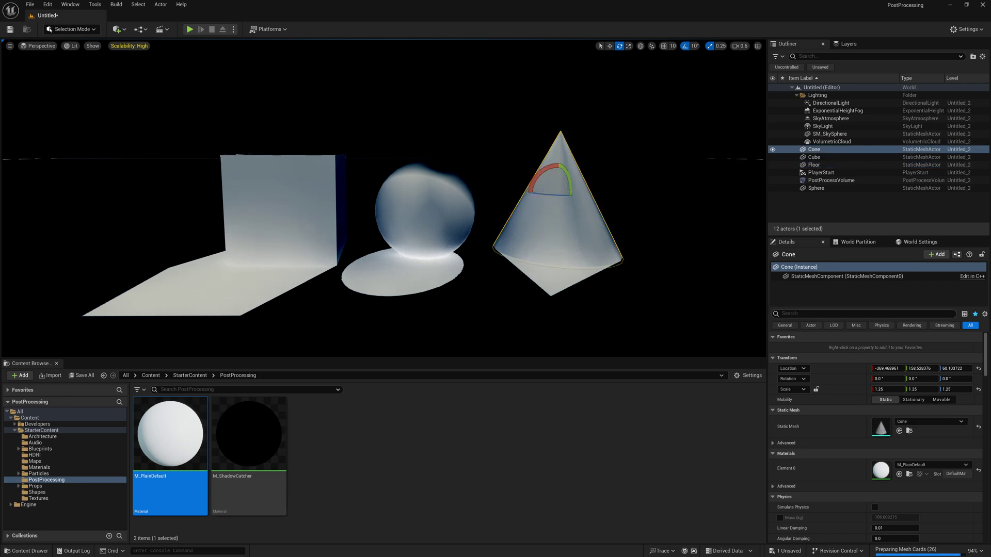
text(visi)
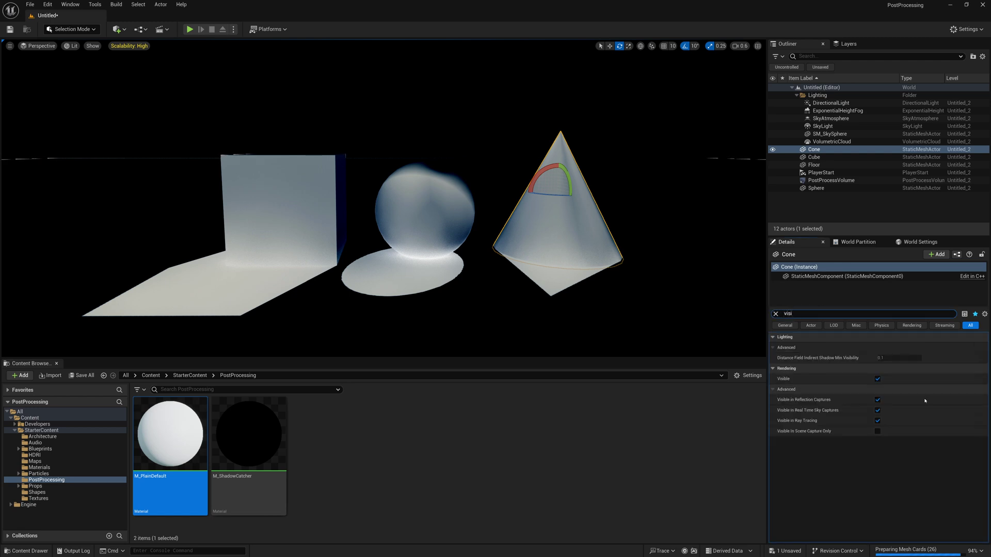
click(876, 379)
click(793, 314)
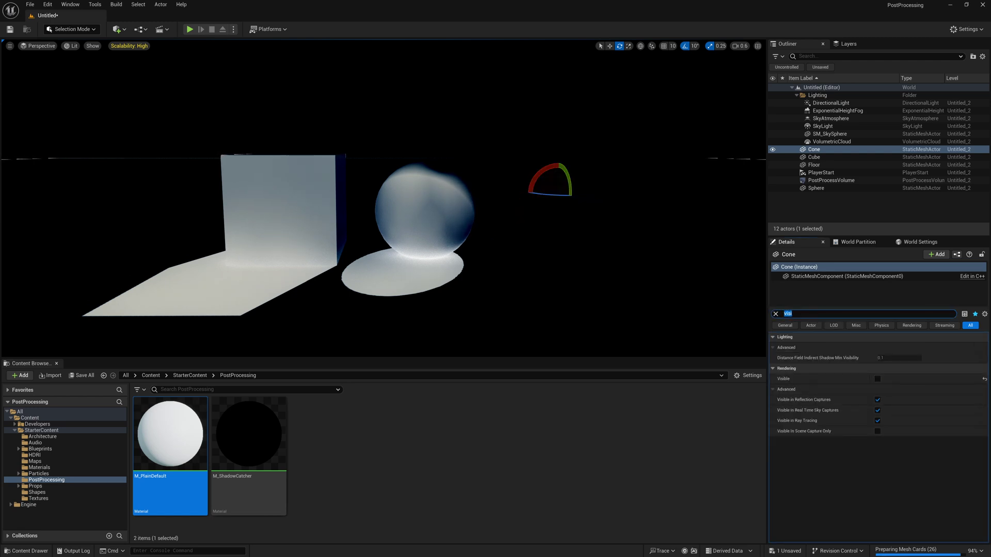
text(hidden shadow)
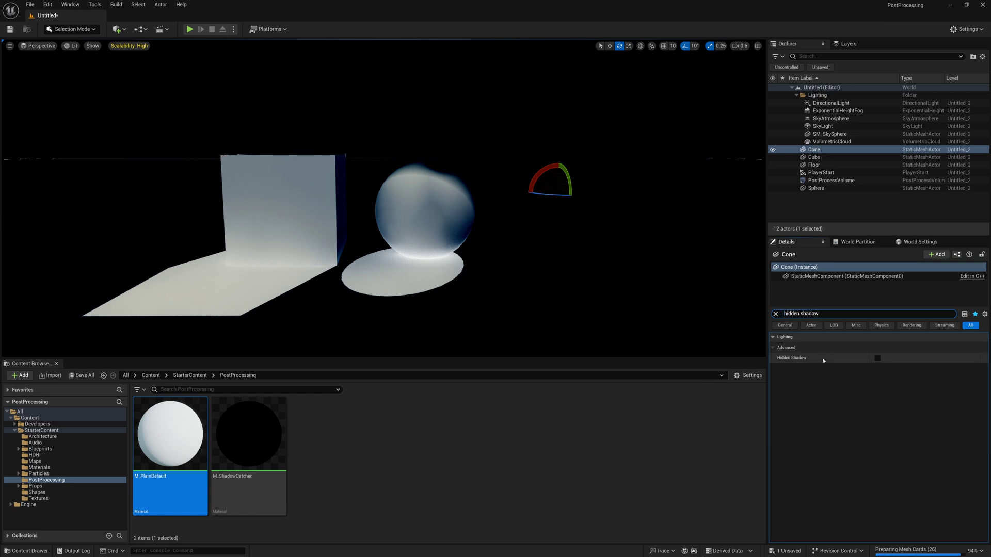
click(878, 358)
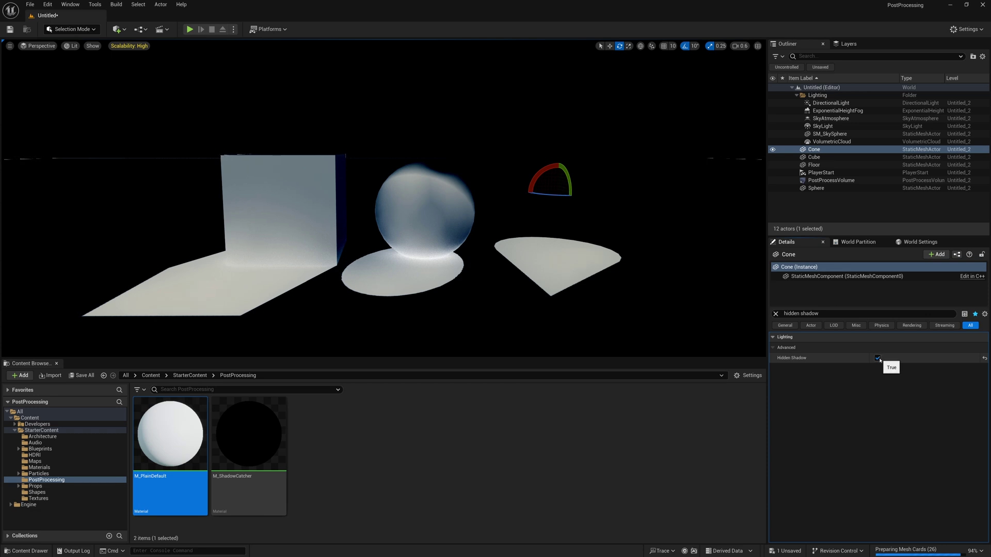
- Turn the cone's Hidden Shadow back off and make it Visible again
click(878, 357)
double_click(809, 313)
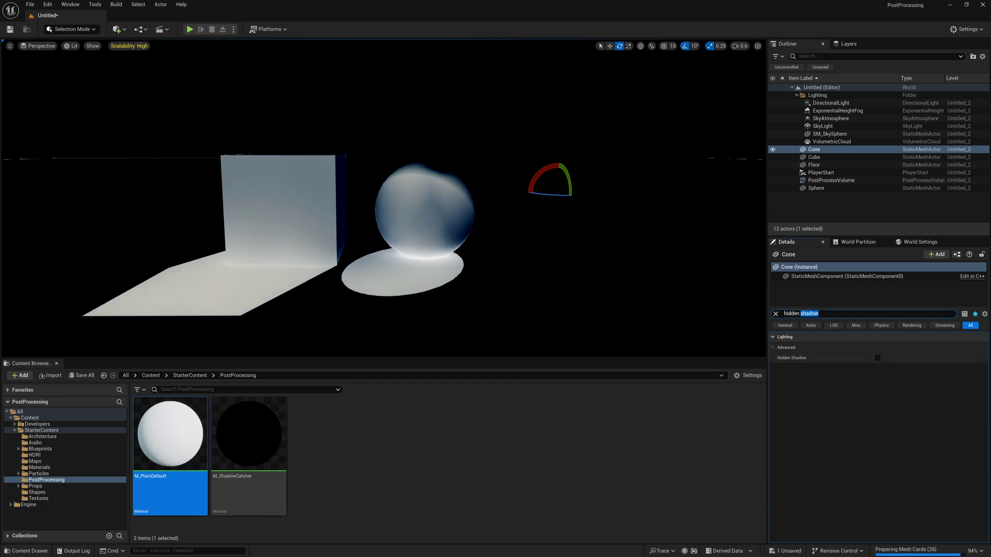
key(ctrl+a)
text(visi)
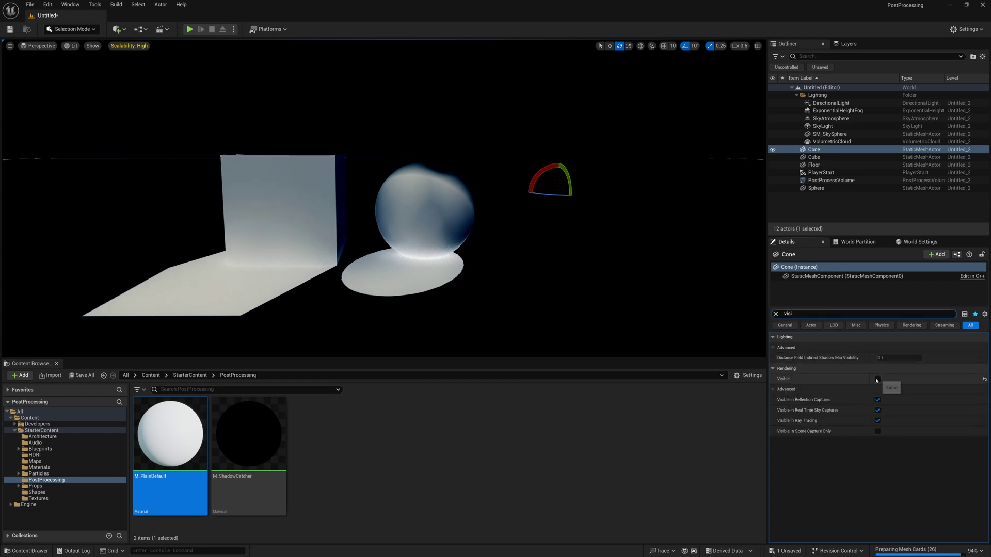
click(877, 380)
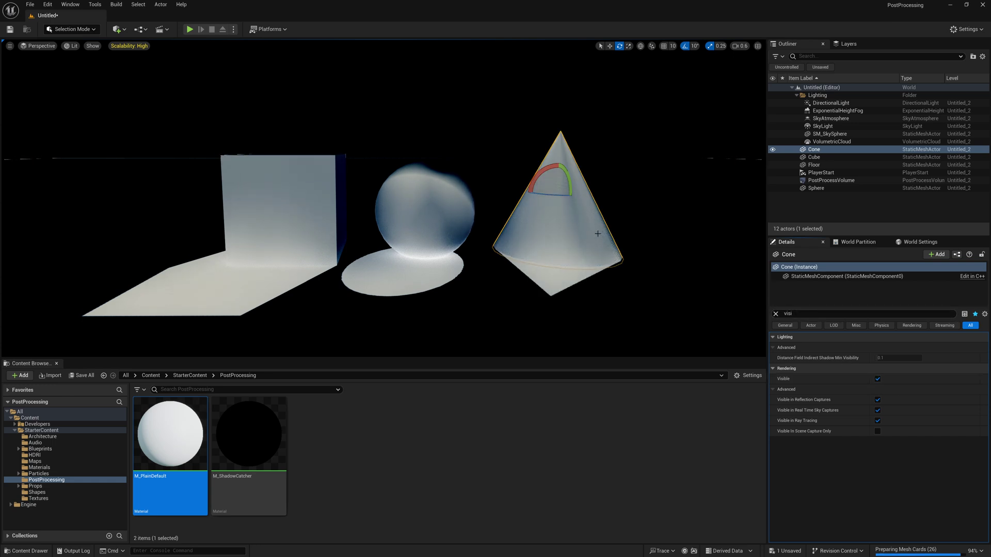
- Uncheck Render in Main Pass on the cone, sphere and cube
text(renderable in main)
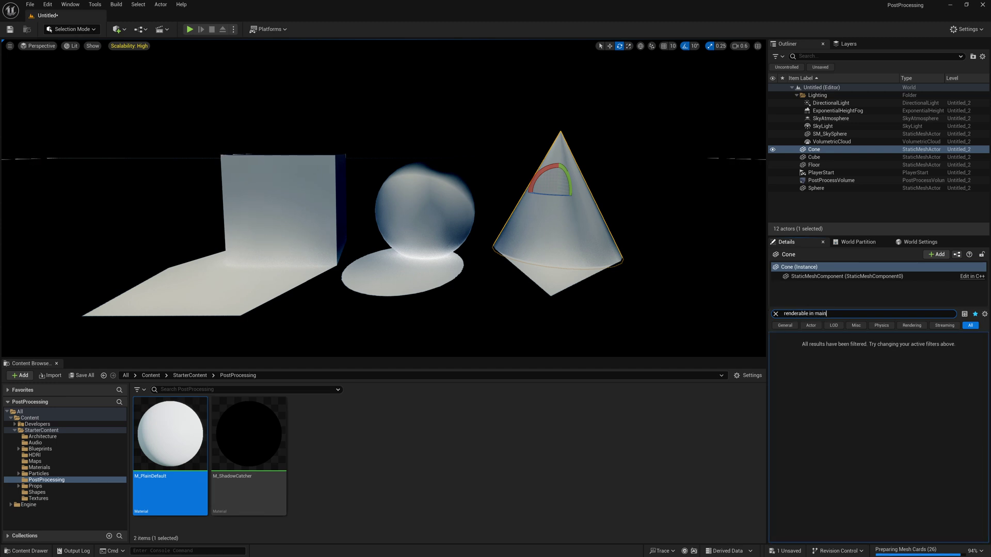
key(ctrl+a)
text(main pass)
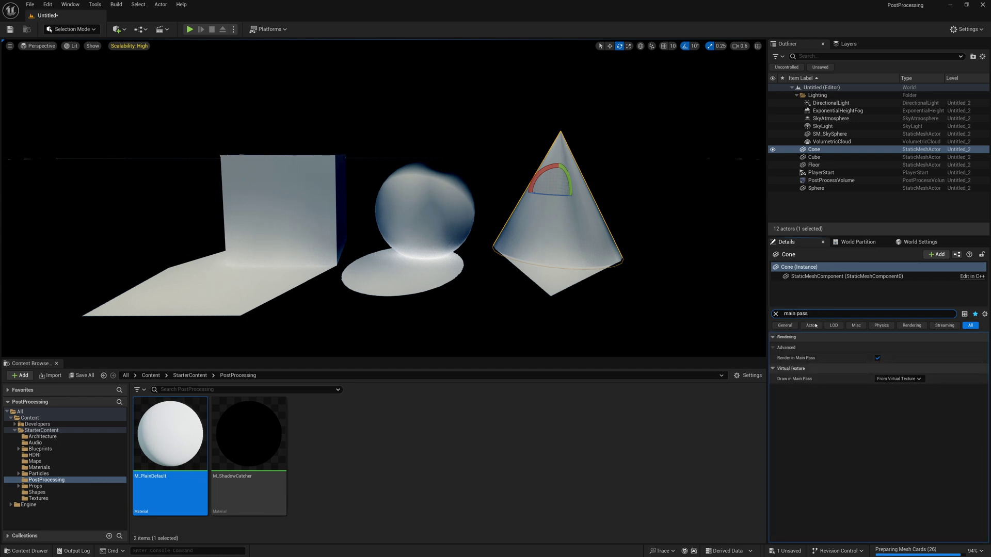
click(878, 358)
click(816, 188)
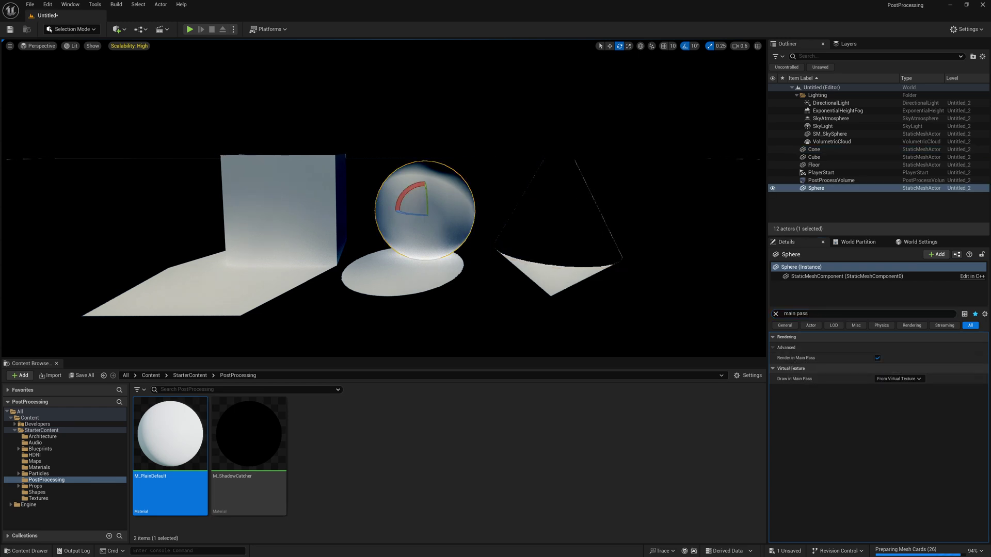
click(878, 358)
click(814, 157)
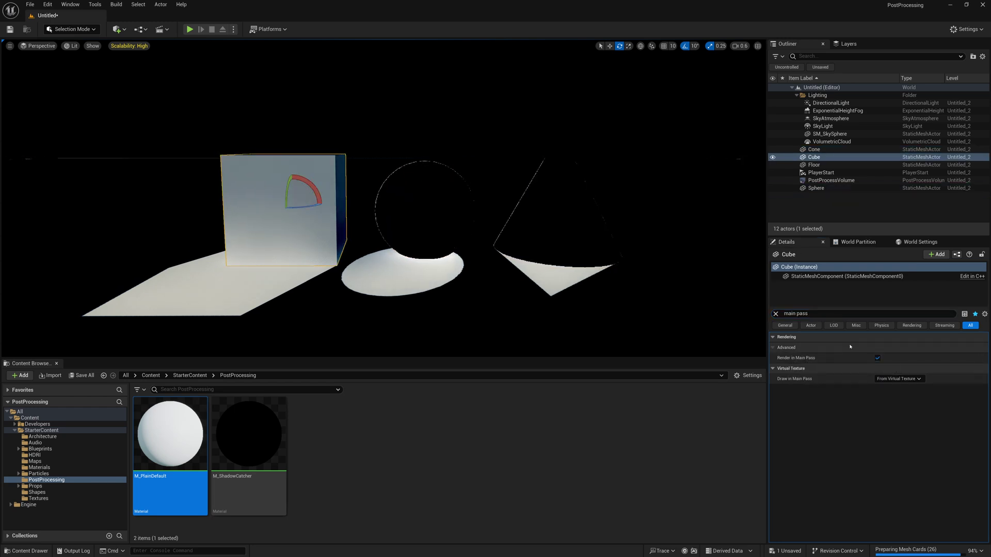
click(877, 357)
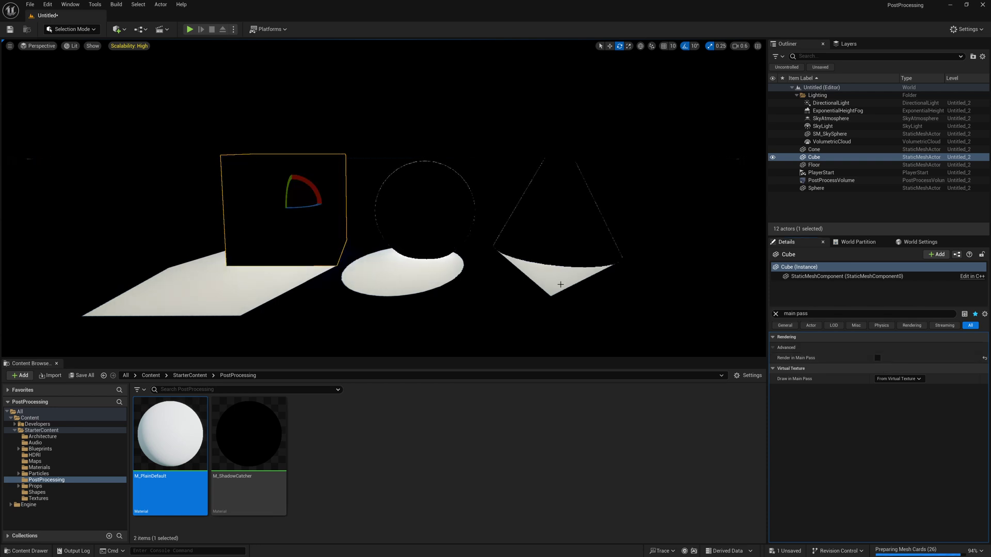
click(319, 273)
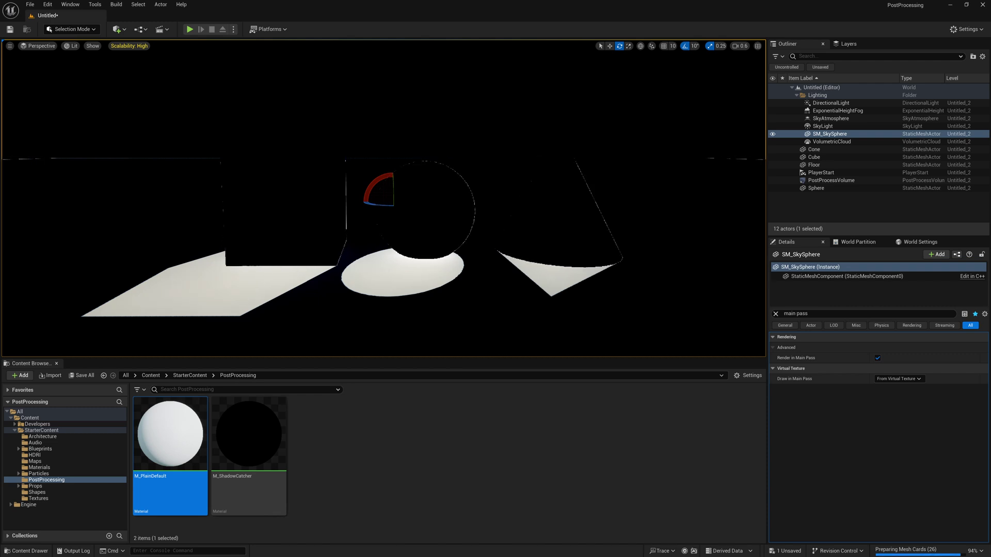
- Open Project Settings from the Edit menu and search for 'antial'
click(47, 6)
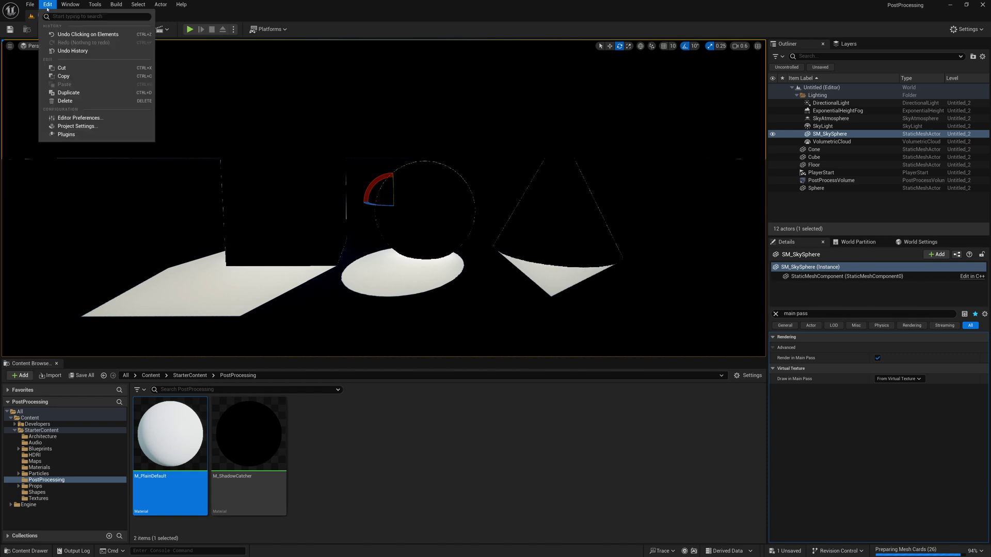
click(65, 127)
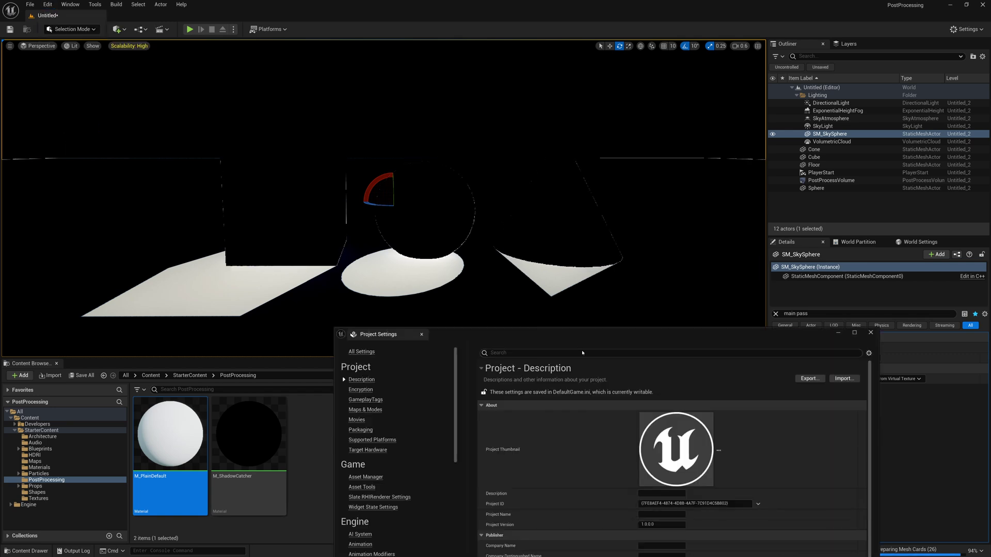
click(517, 353)
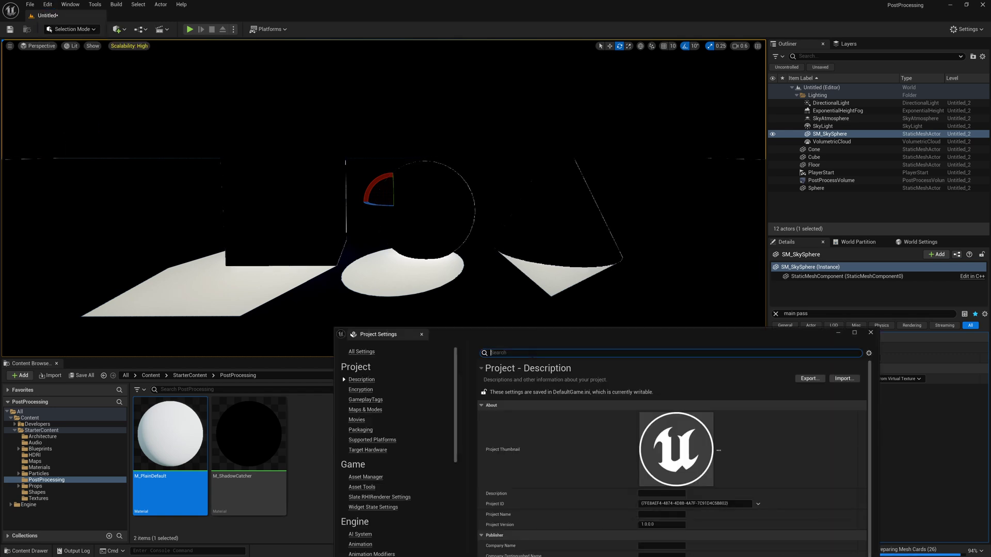
text(antial)
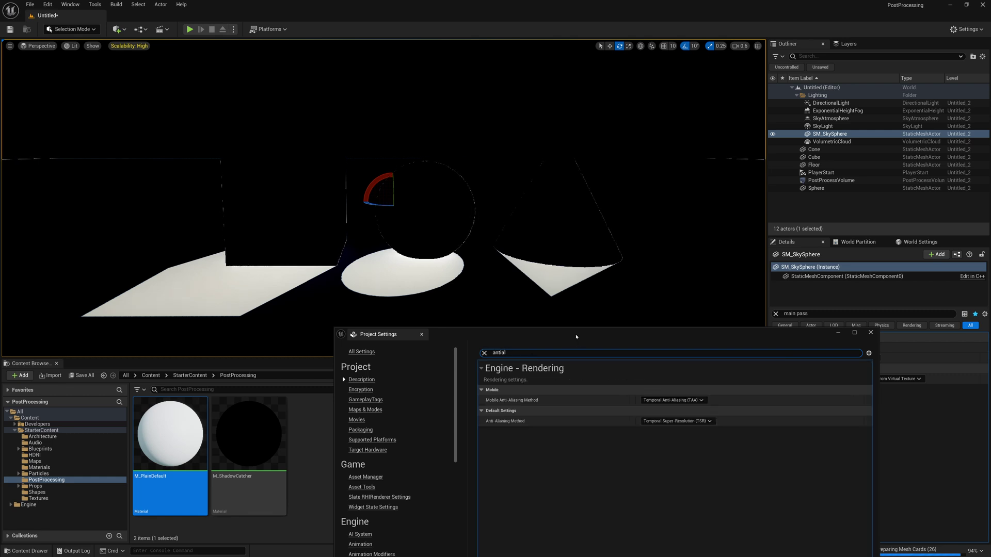
drag(576, 336, 479, 116)
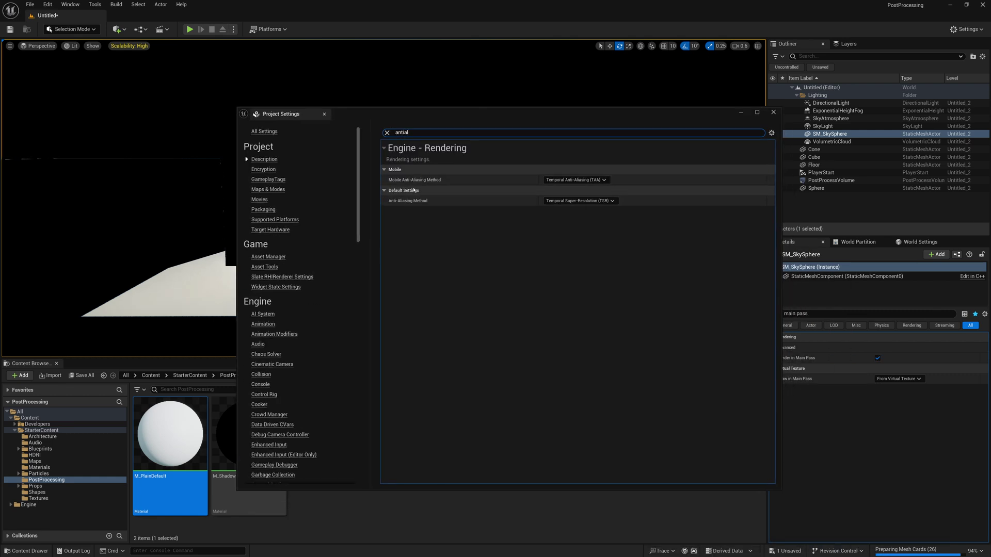
- Set Anti-Aliasing Method to MSAA and close Project Settings
click(563, 202)
click(554, 208)
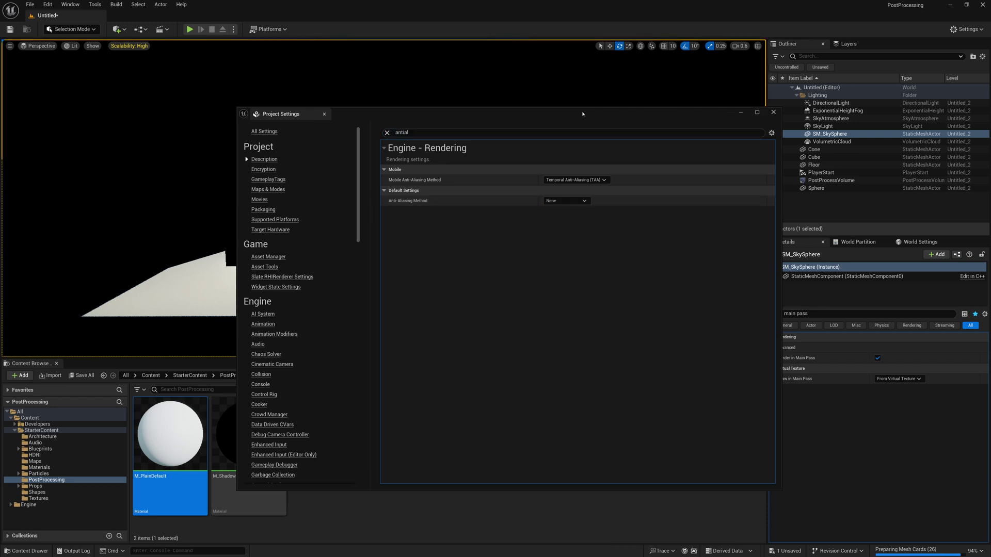
drag(582, 114, 786, 105)
click(788, 193)
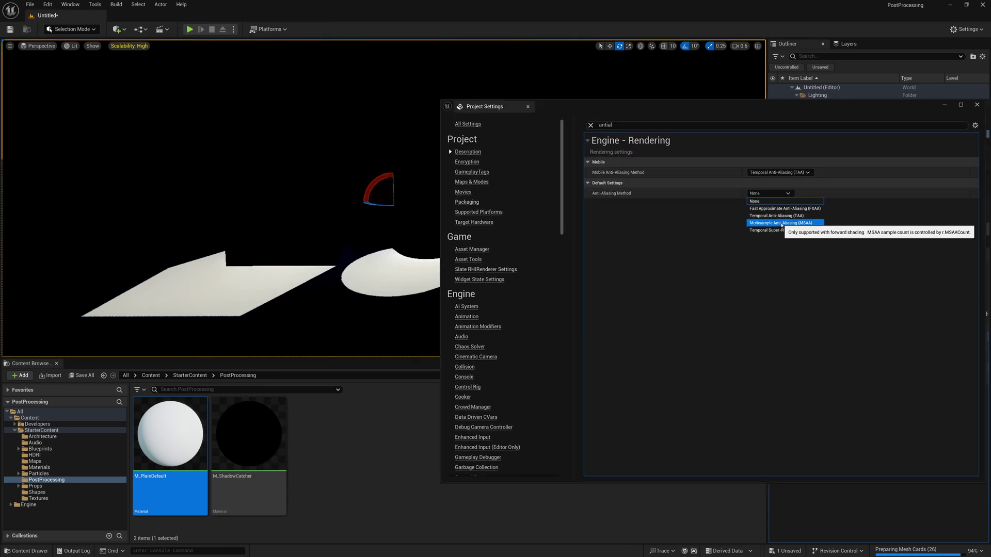
click(782, 223)
click(776, 194)
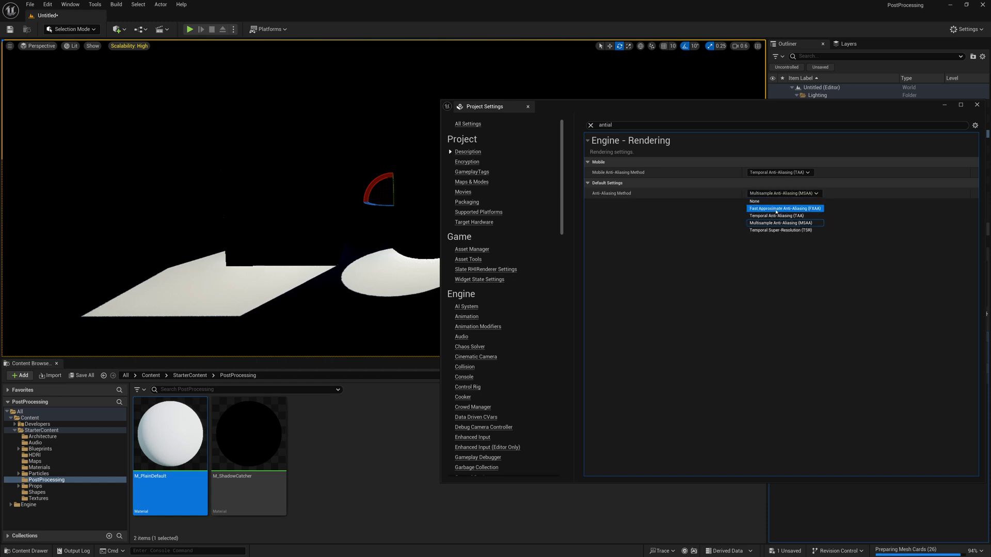
click(787, 209)
click(784, 194)
click(782, 223)
click(527, 108)
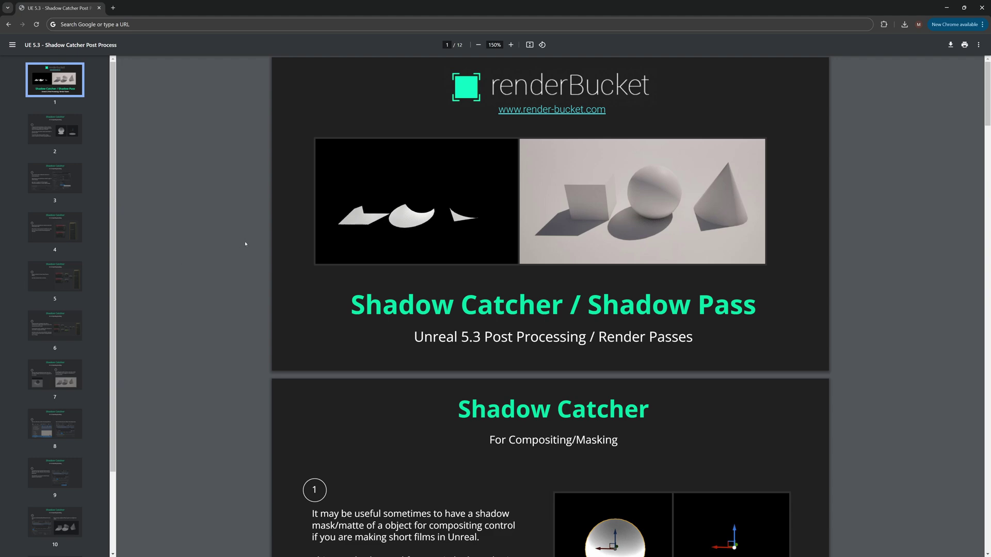
- Scroll the PDF to page 6, the step adding Multiply, constant and Saturate nodes
scroll(245, 242, down, 5)
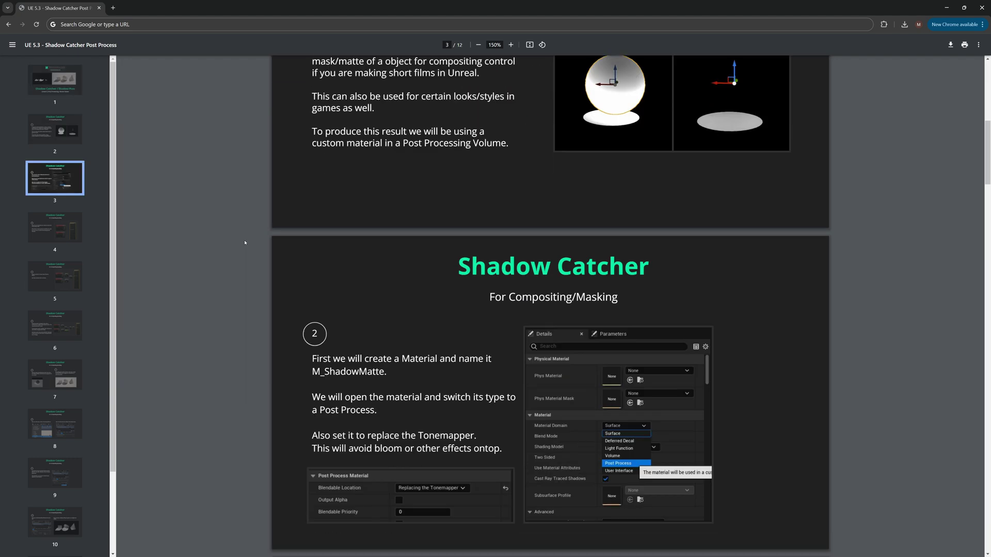
scroll(244, 242, down, 13)
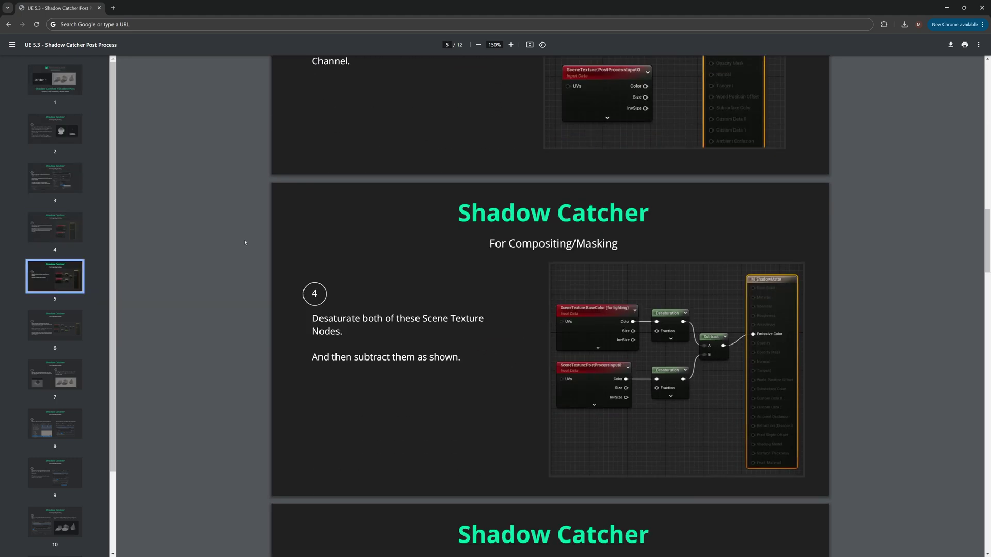
scroll(244, 242, down, 8)
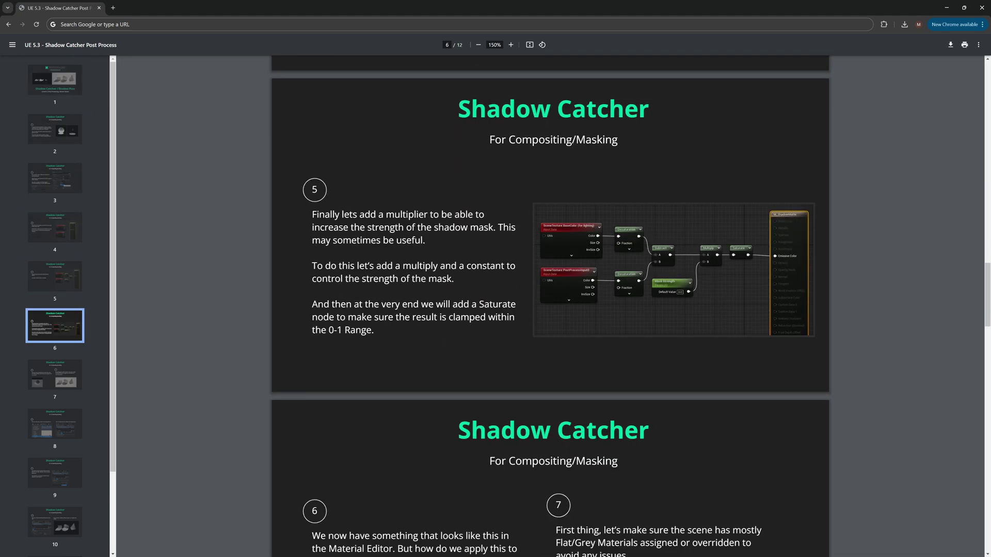